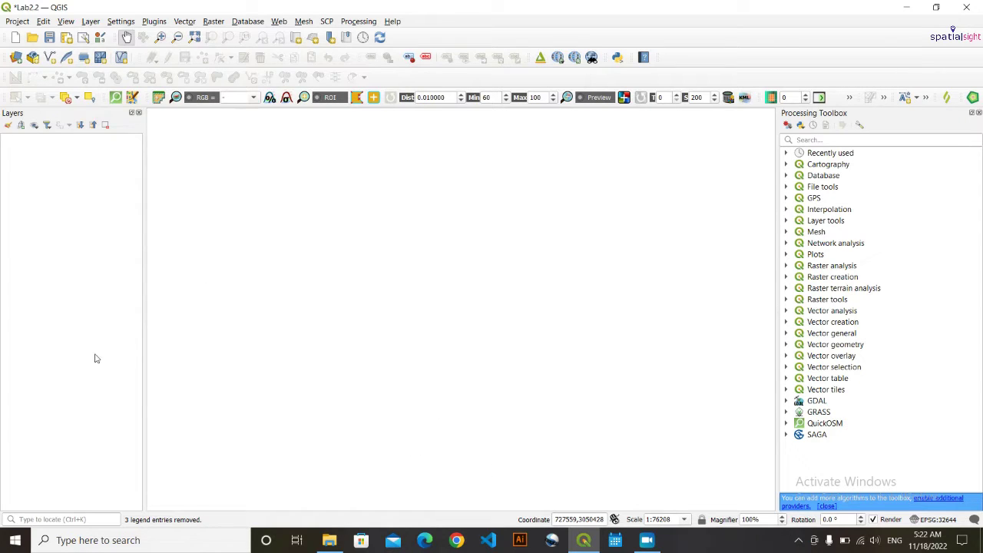
Drag Dem_Siyari.tif from the data folder in File Explorer into QGIS, then minimize Explorer.
{"action": "left_click", "coordinate": [335, 541]}
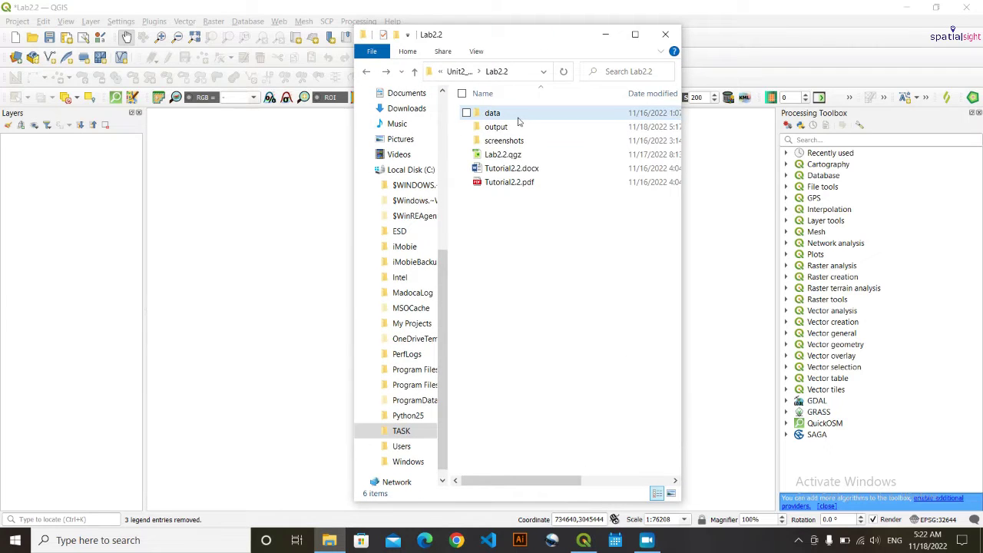
{"action": "double_click", "coordinate": [518, 121]}
{"action": "left_click", "coordinate": [518, 153]}
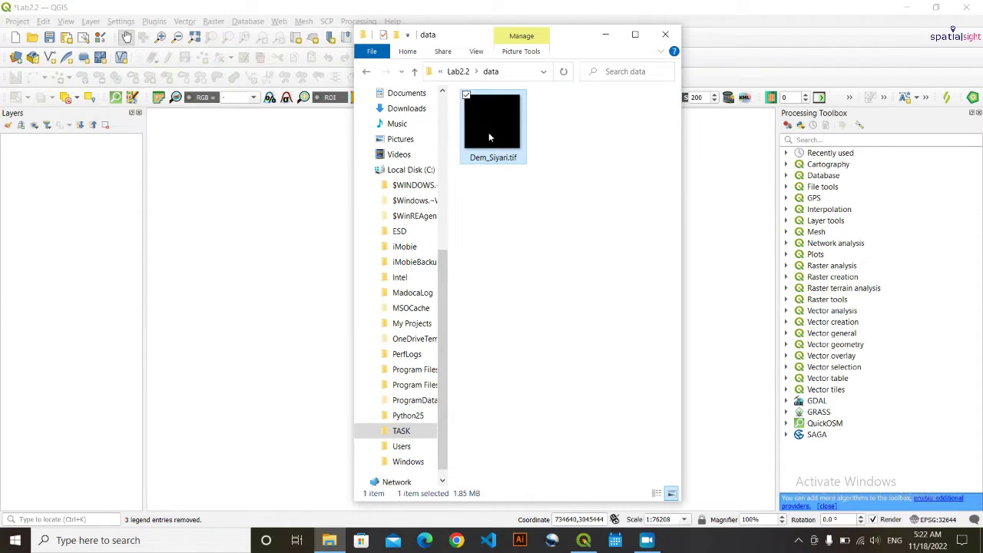
{"action": "left_click_drag", "start_coordinate": [489, 136], "coordinate": [54, 238]}
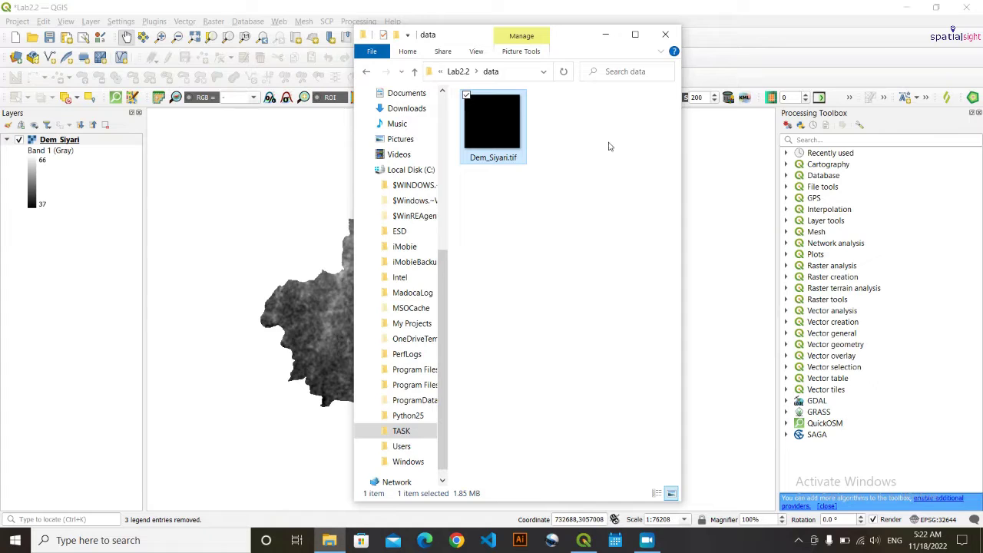
{"action": "left_click", "coordinate": [607, 36]}
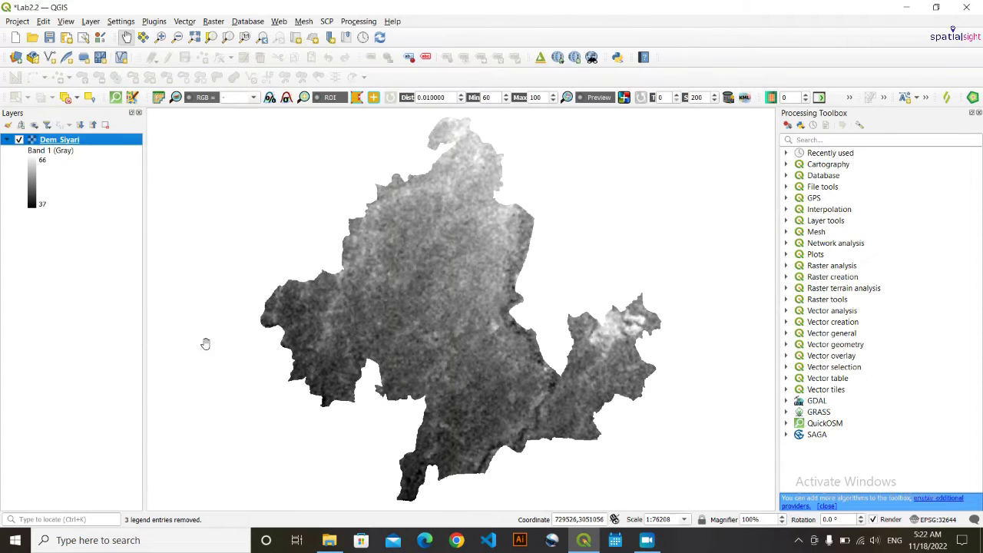
{"action": "left_click", "coordinate": [85, 350]}
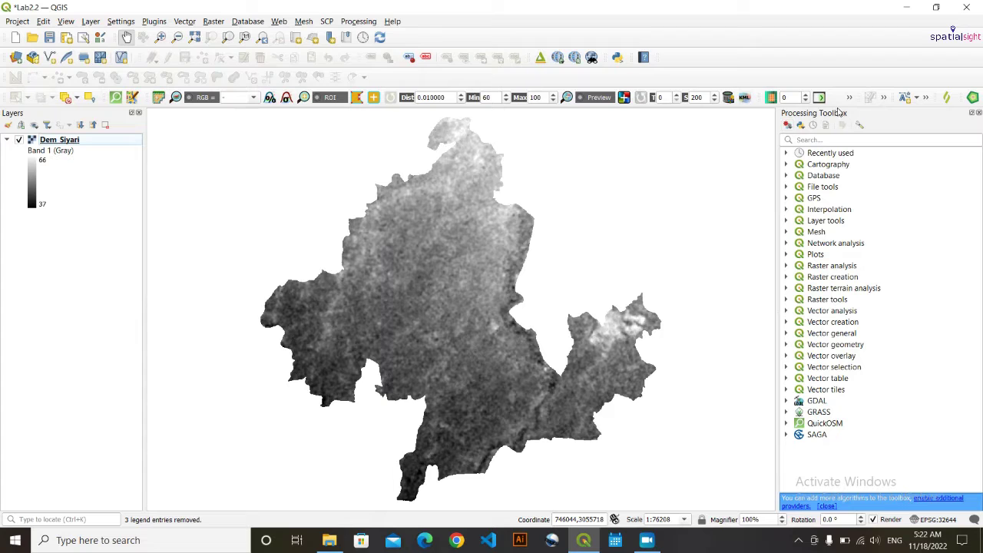
{"action": "right_click", "coordinate": [780, 40]}
{"action": "key", "text": "Escape"}
{"action": "right_click", "coordinate": [777, 40]}
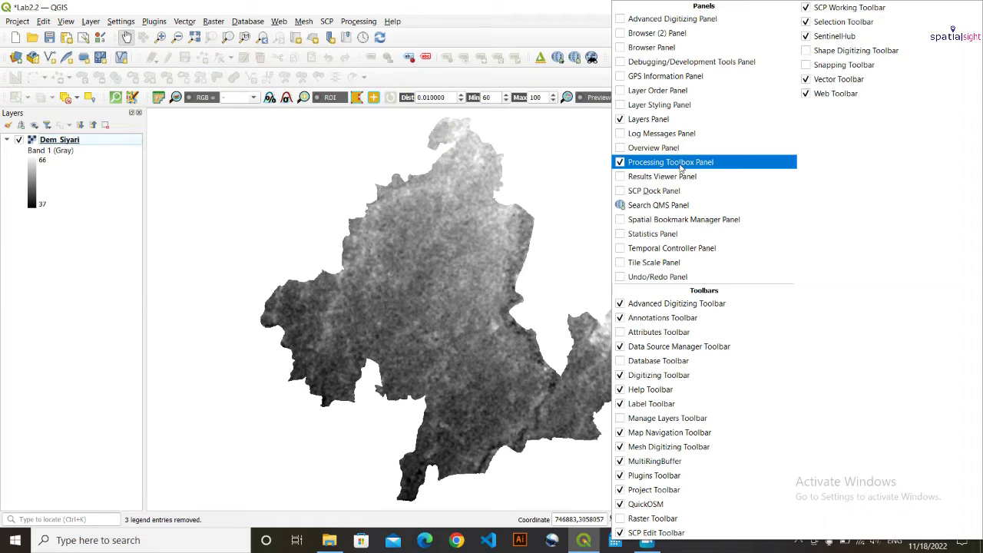
{"action": "left_click", "coordinate": [621, 166]}
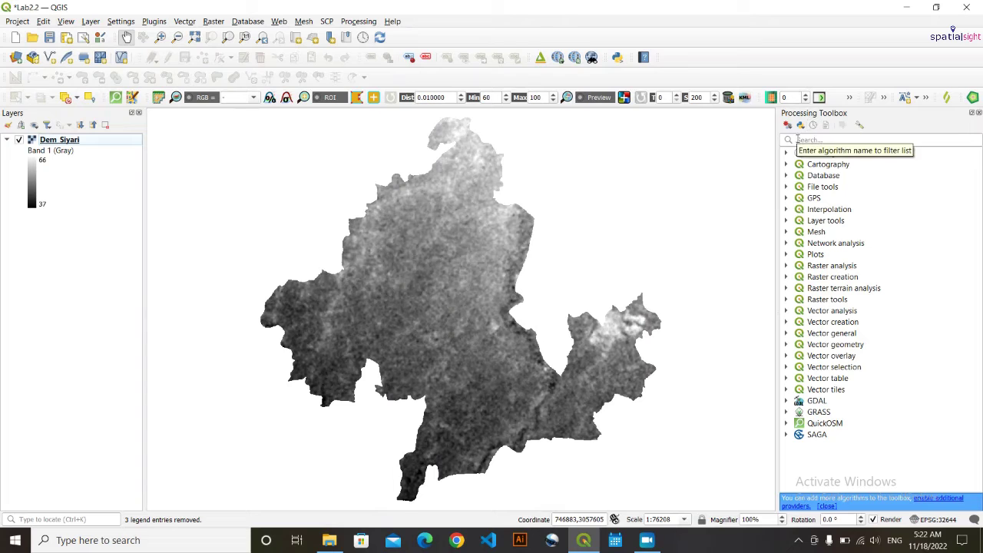
Search the Processing Toolbox for 'slop' to list the Slope algorithms.
{"action": "left_click", "coordinate": [817, 140]}
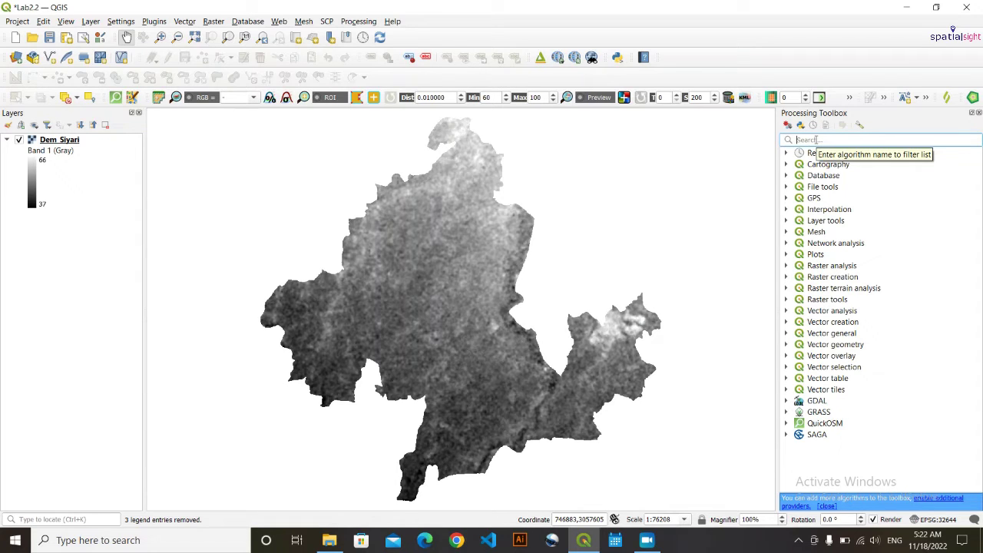
{"action": "type", "text": "slope"}
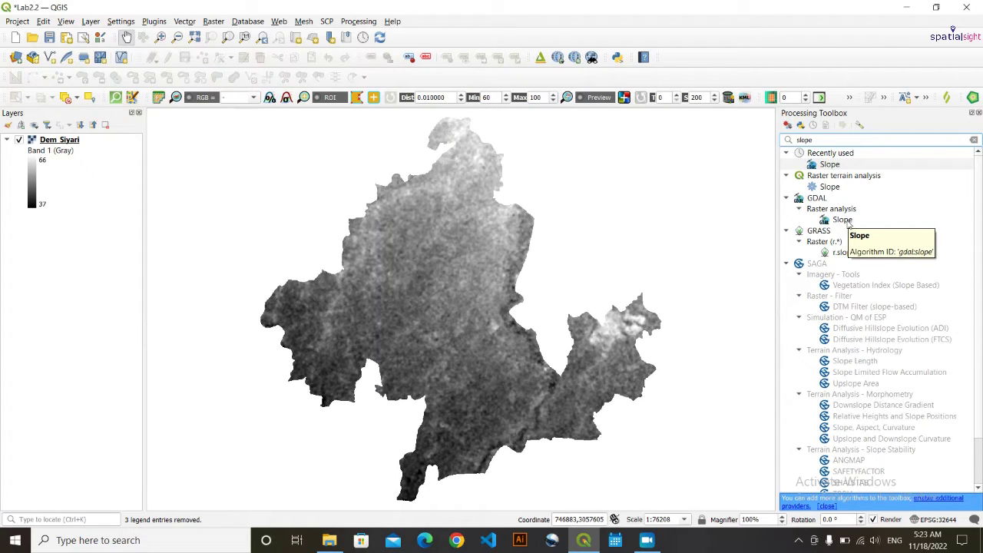
Open the GDAL Slope algorithm with Dem_Siyari Band 1 as the input layer.
{"action": "double_click", "coordinate": [845, 220]}
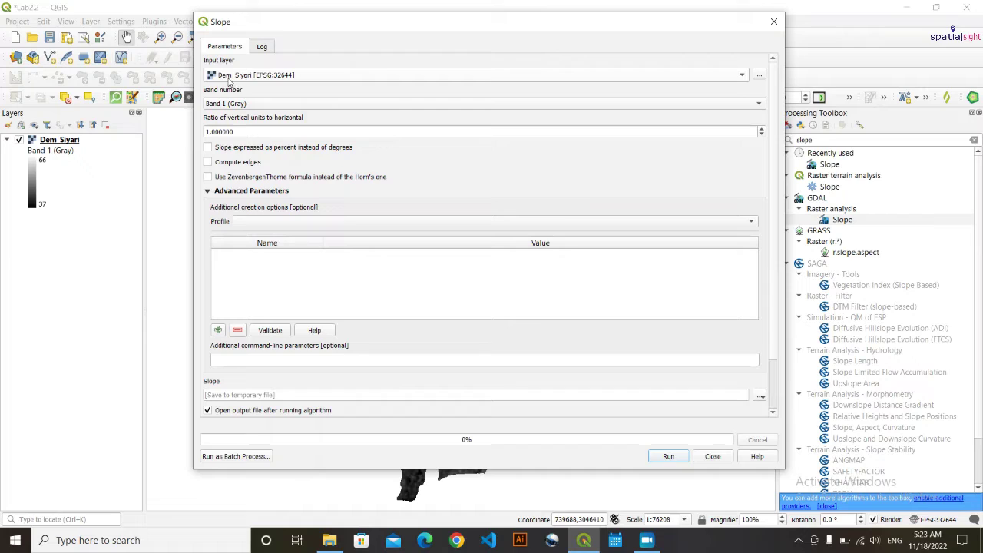
{"action": "left_click", "coordinate": [261, 80]}
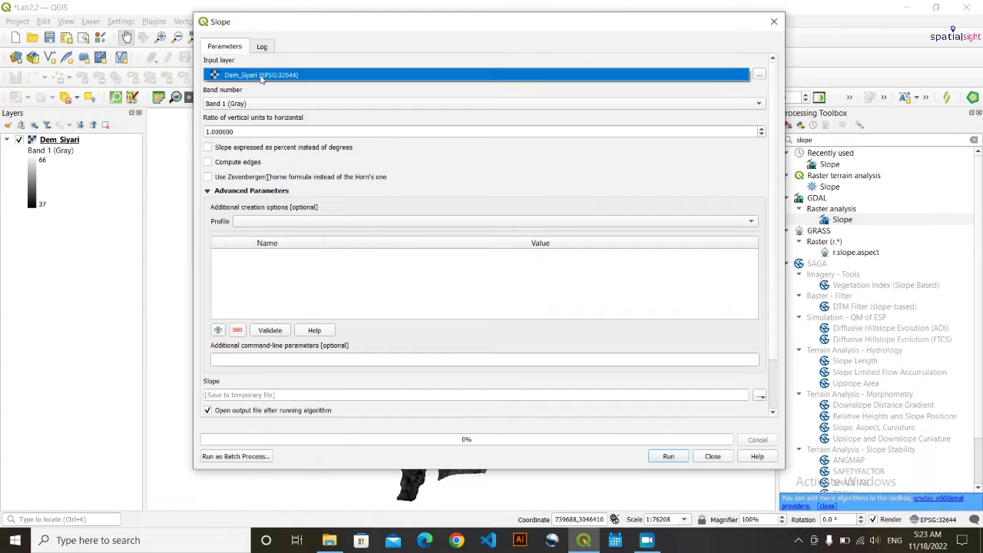
{"action": "left_click", "coordinate": [280, 80]}
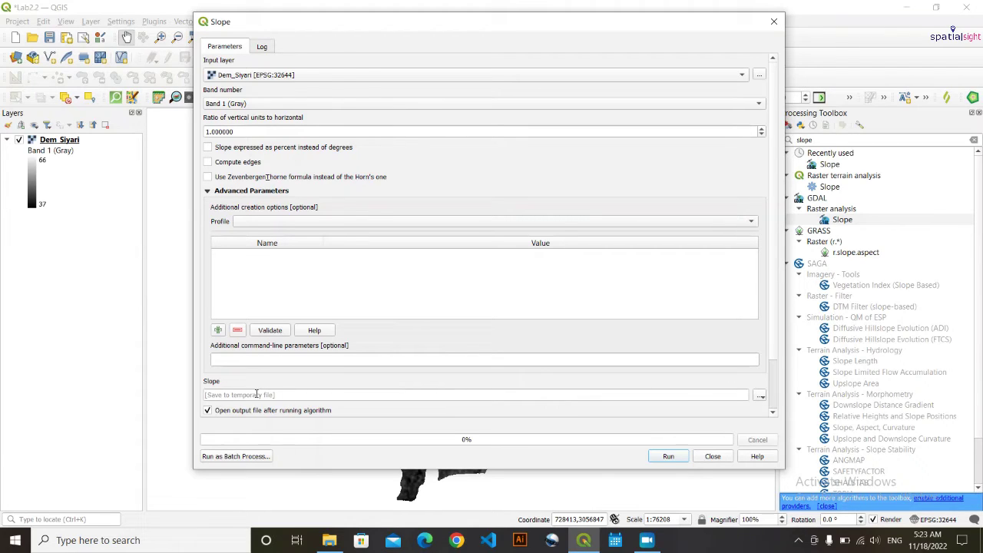
Set the Slope output to save as Slope.tif in the Lab2.2 output folder.
{"action": "left_click", "coordinate": [760, 396]}
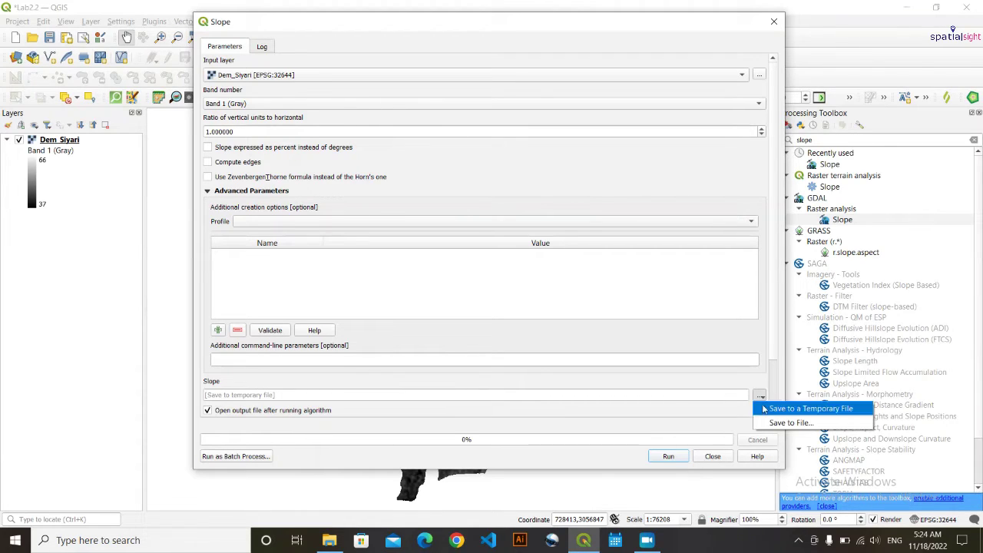
{"action": "left_click", "coordinate": [809, 423]}
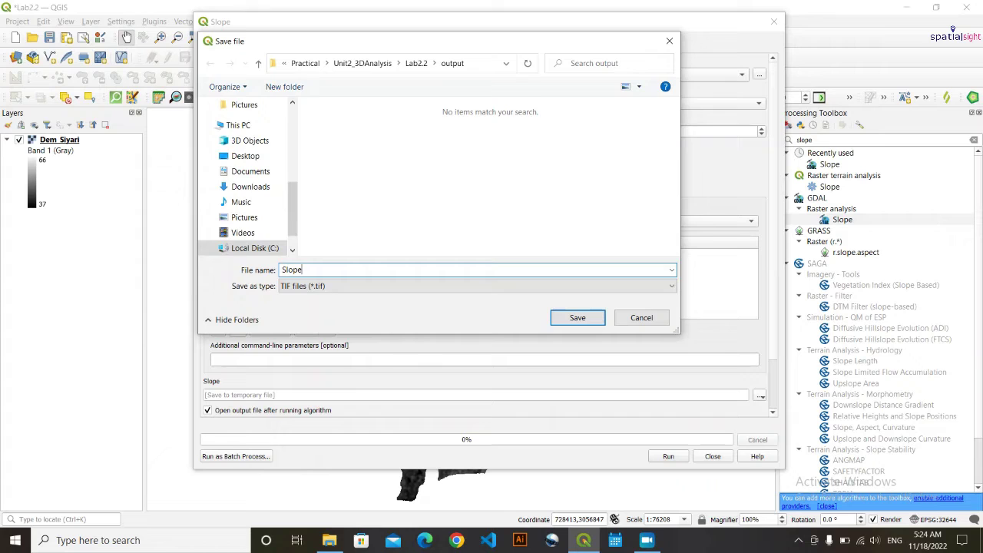
{"action": "key", "text": "Return"}
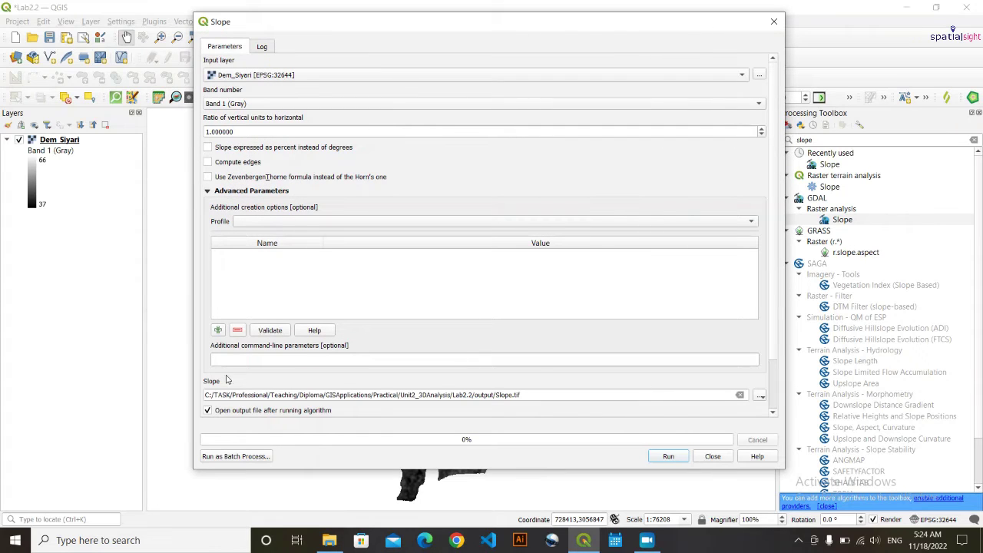
Run the Slope tool, hide Dem_Siyari, and expand the Slope legend showing 0 to 13.518285.
{"action": "left_click", "coordinate": [670, 458]}
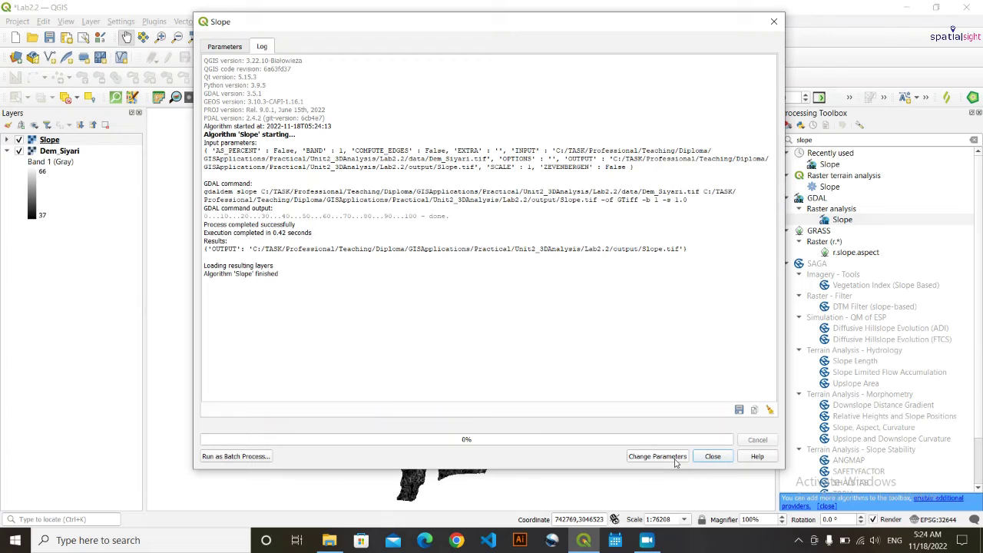
{"action": "left_click", "coordinate": [713, 456]}
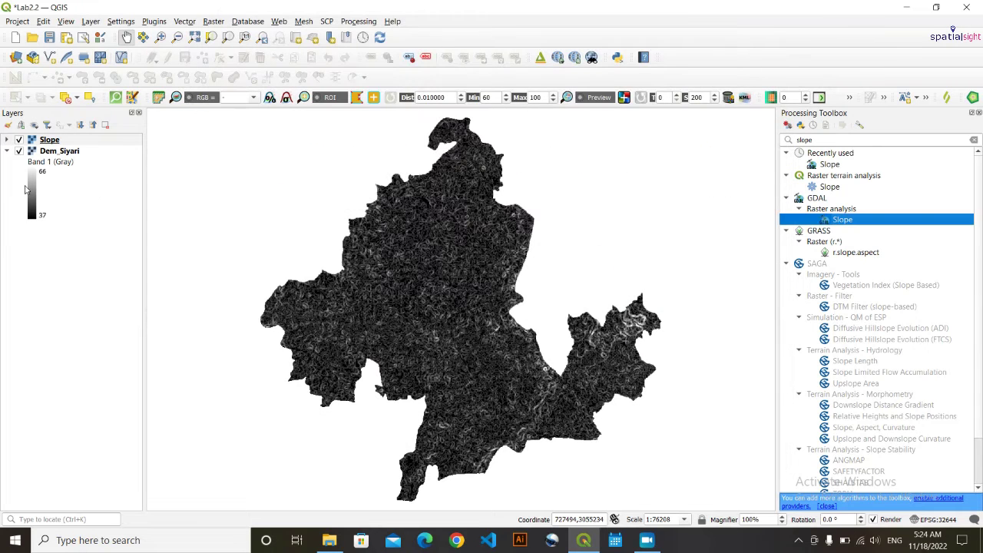
{"action": "left_click", "coordinate": [8, 151]}
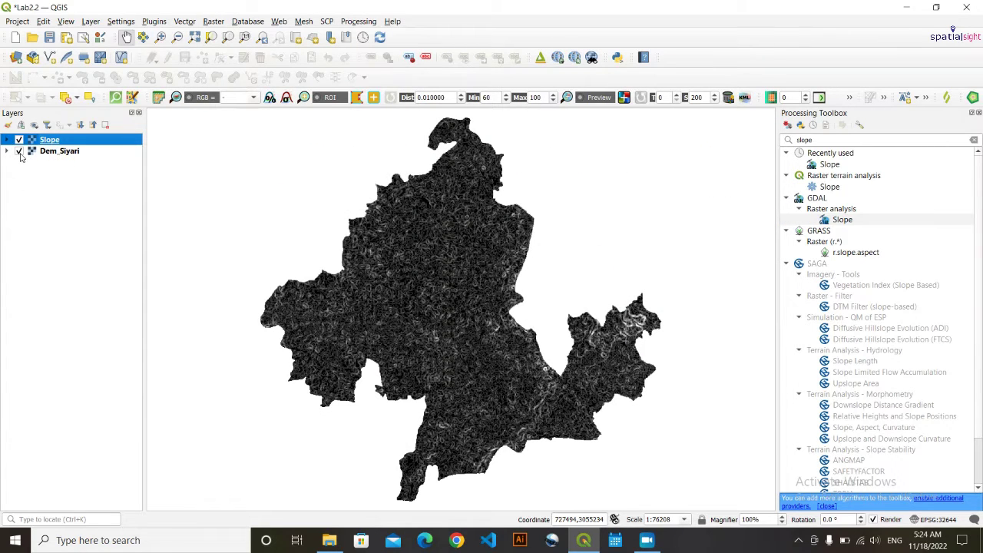
{"action": "left_click", "coordinate": [19, 152]}
{"action": "left_click", "coordinate": [7, 140]}
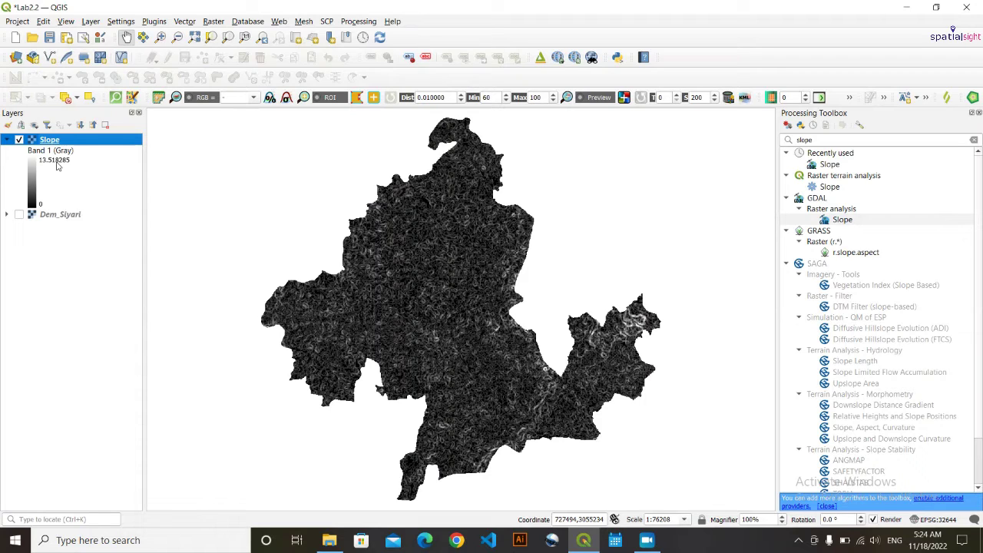
{"action": "left_click", "coordinate": [35, 346]}
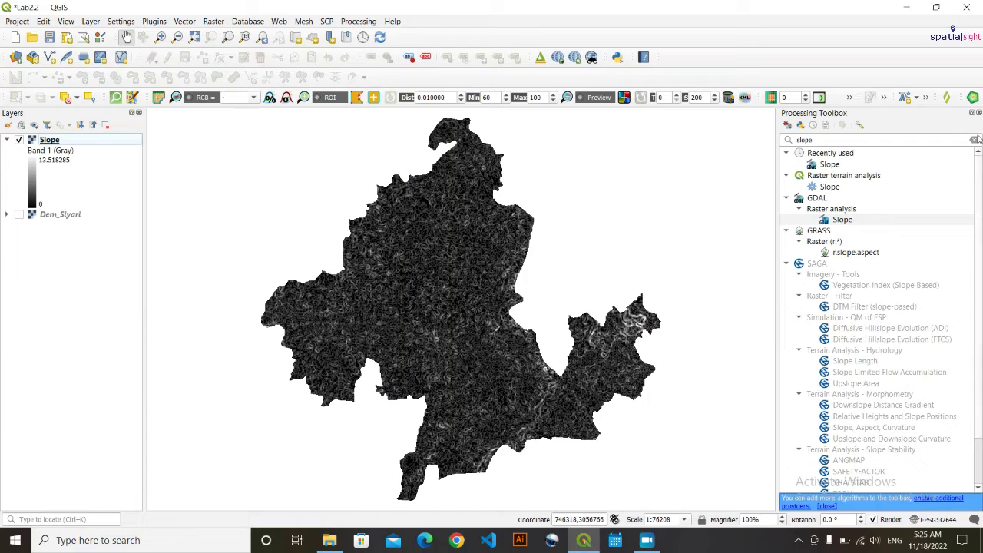
Replace the toolbox search with 'reclassify' and open Reclassify by table.
{"action": "left_click", "coordinate": [974, 139]}
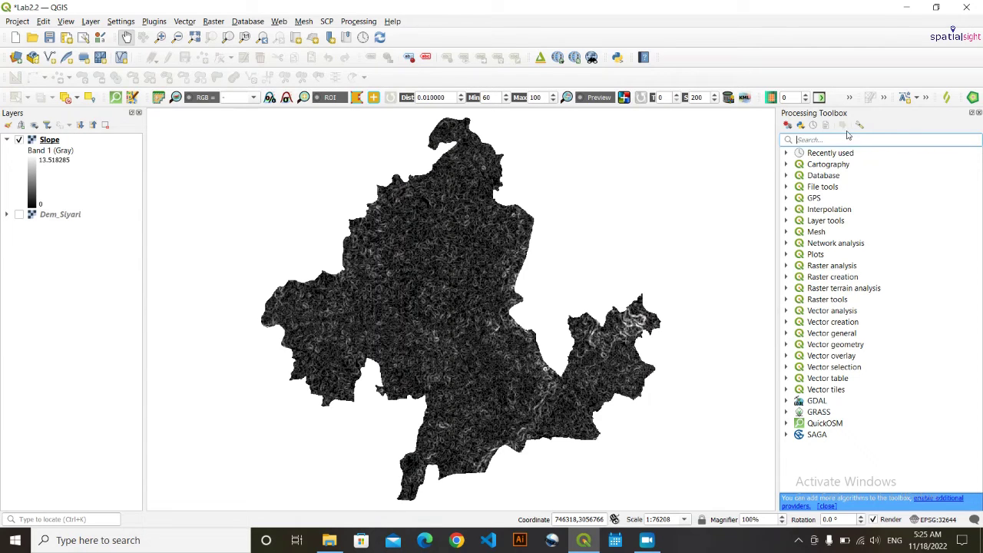
{"action": "type", "text": "r"}
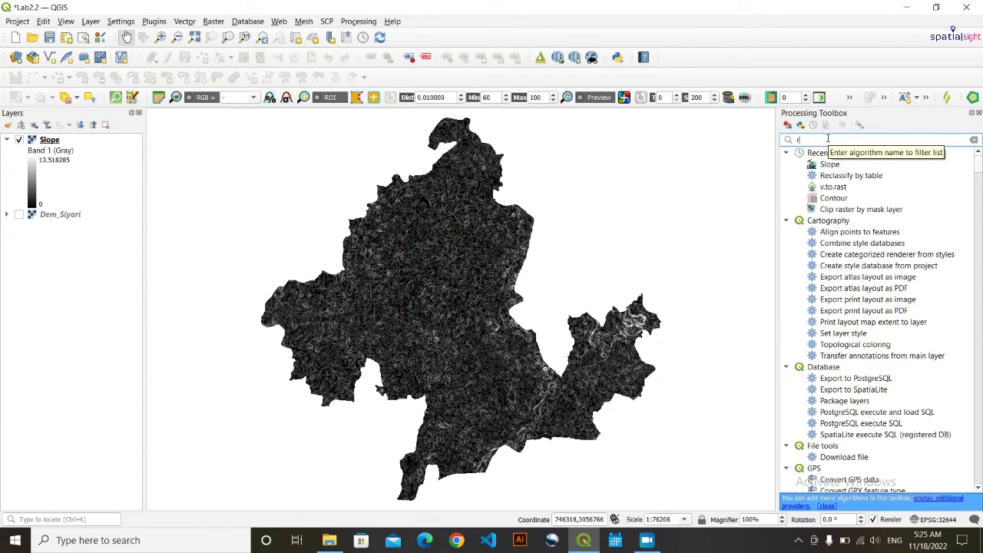
{"action": "type", "text": "eclassify"}
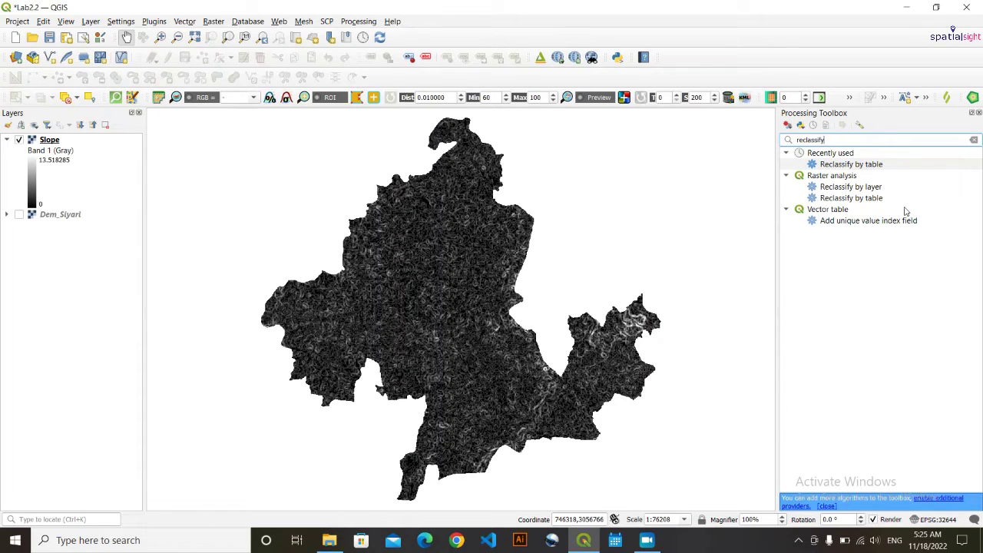
{"action": "double_click", "coordinate": [865, 199]}
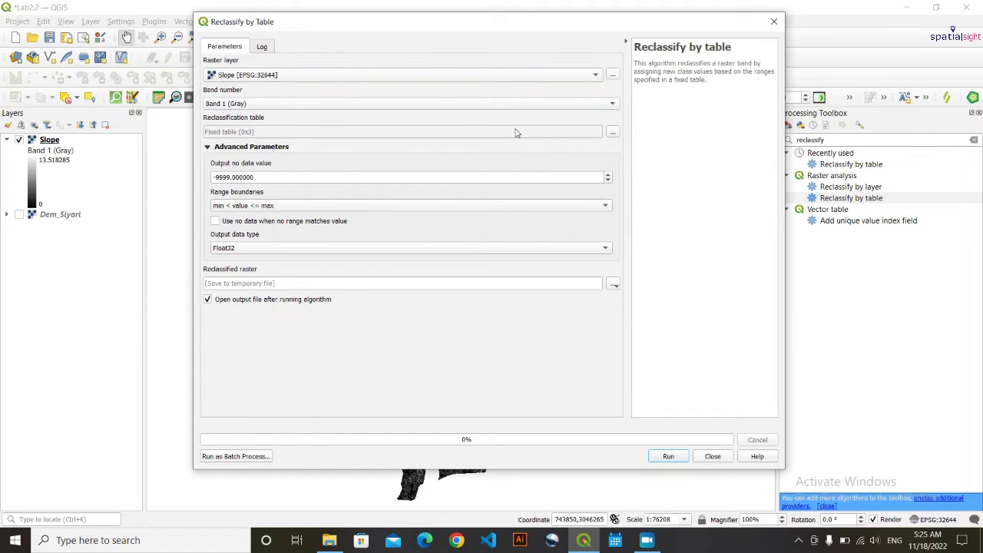
Open the reclassification table editor for the Slope layer.
{"action": "left_click", "coordinate": [614, 134]}
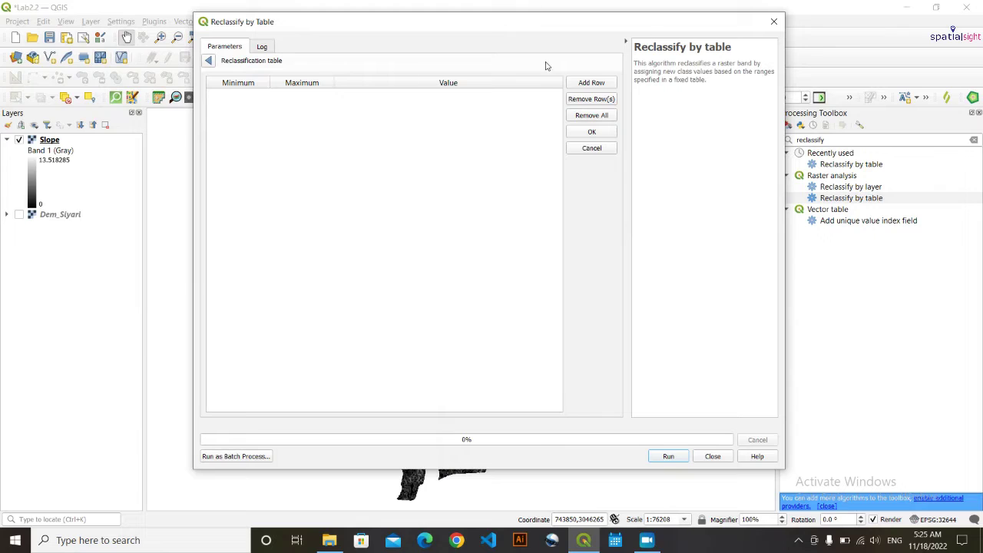
Add four table rows and enter the first two classes: 0–5 → 0 and 5–10 → 1.
{"action": "left_click", "coordinate": [603, 87]}
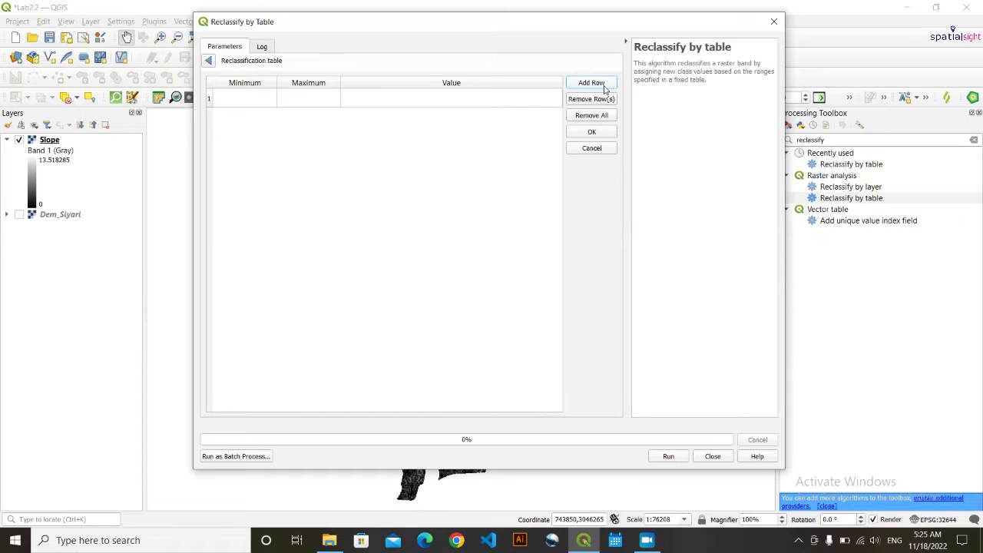
{"action": "left_click", "coordinate": [604, 90]}
{"action": "left_click", "coordinate": [605, 90]}
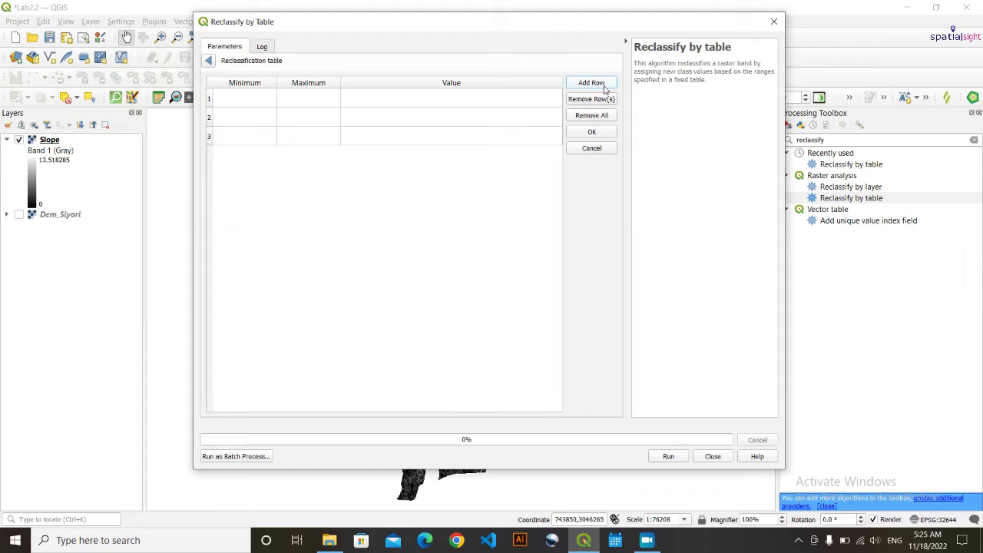
{"action": "left_click", "coordinate": [604, 90]}
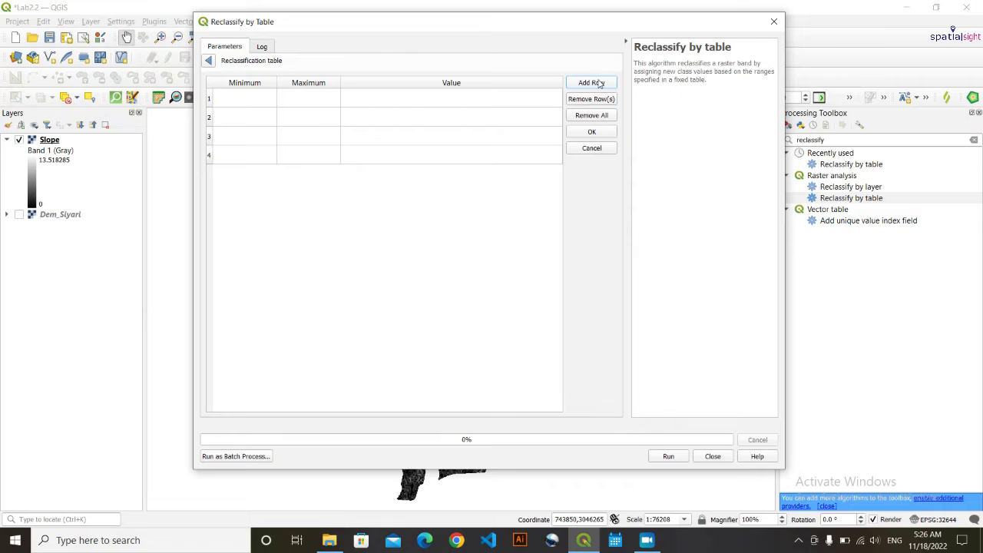
{"action": "double_click", "coordinate": [241, 102]}
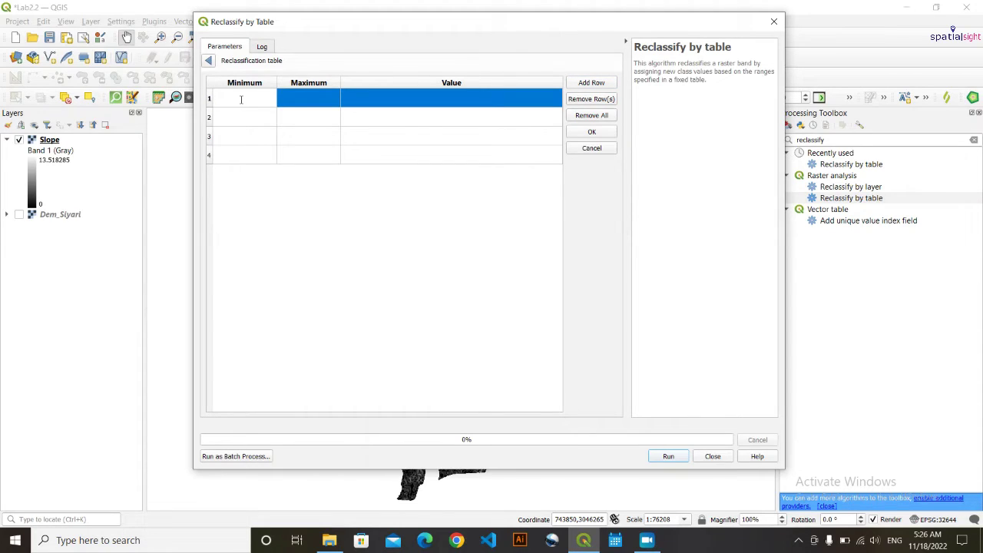
{"action": "double_click", "coordinate": [311, 101]}
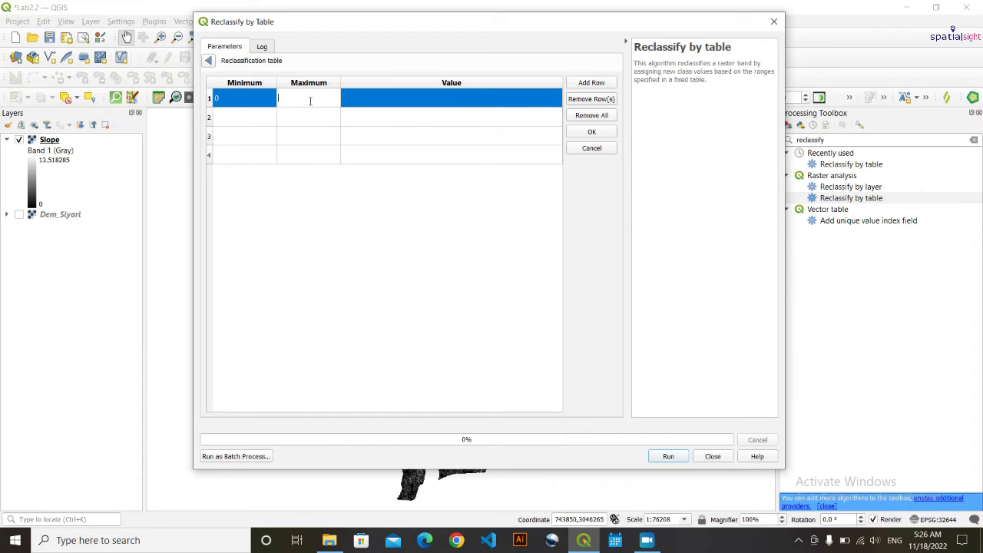
{"action": "double_click", "coordinate": [421, 100]}
{"action": "type", "text": "0"}
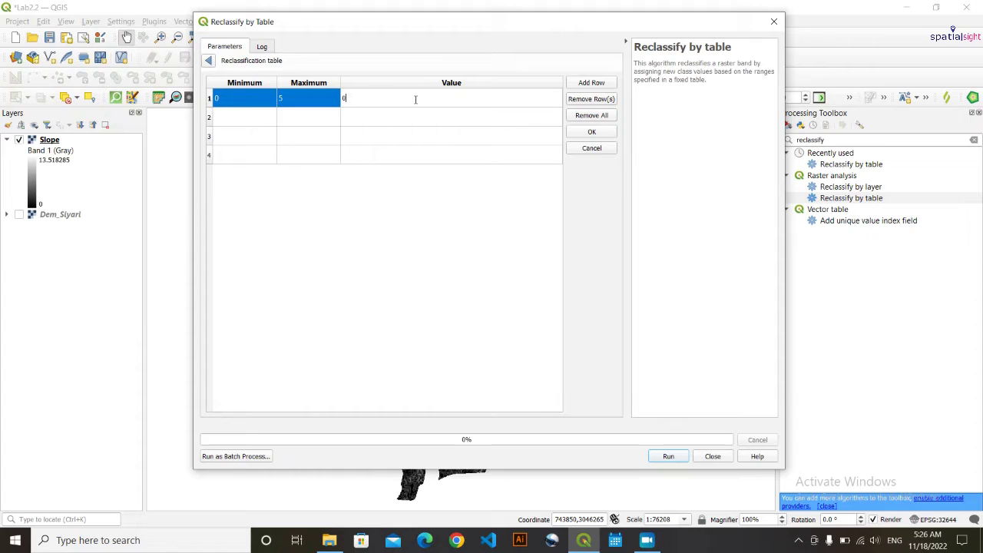
{"action": "double_click", "coordinate": [226, 118]}
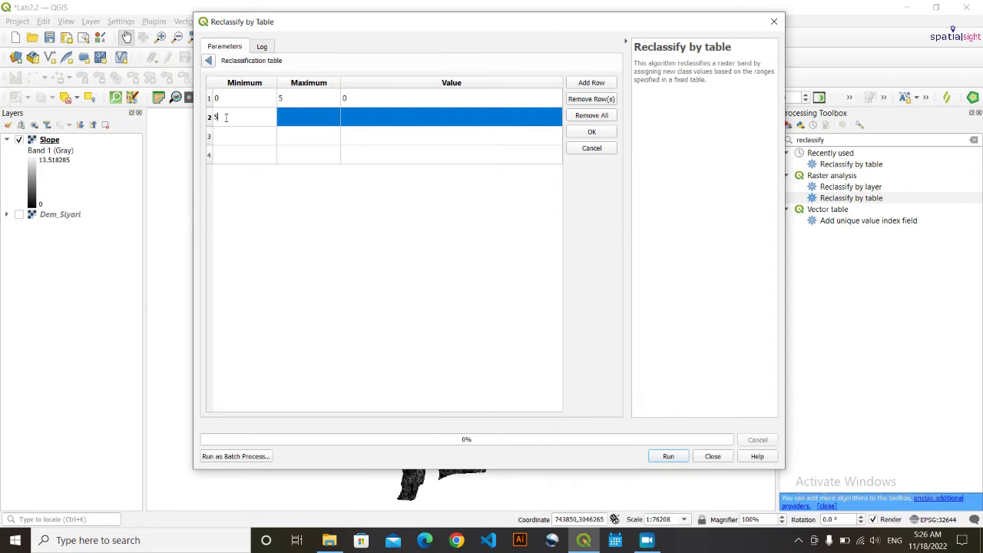
{"action": "type", "text": "5"}
{"action": "double_click", "coordinate": [288, 121]}
{"action": "type", "text": "10"}
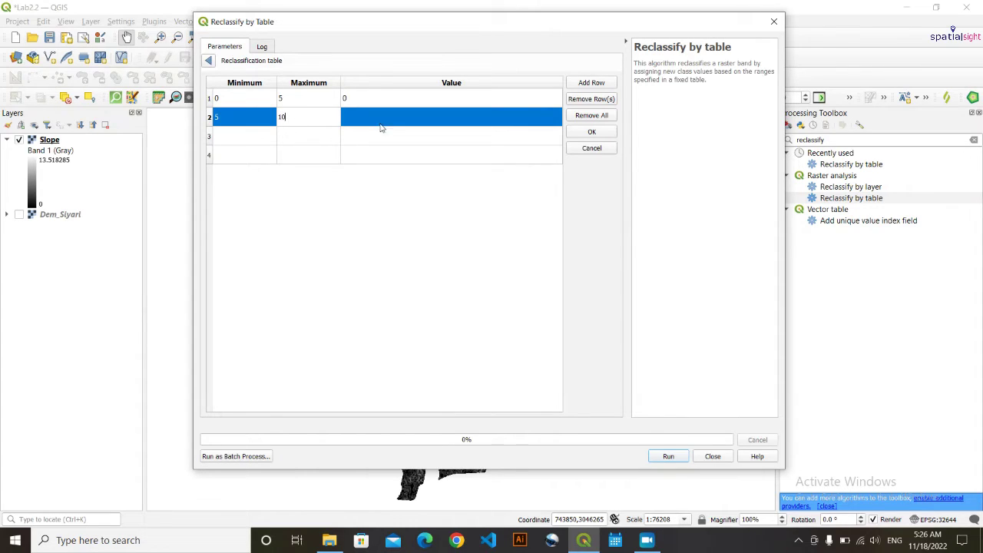
{"action": "double_click", "coordinate": [379, 121]}
{"action": "type", "text": "1"}
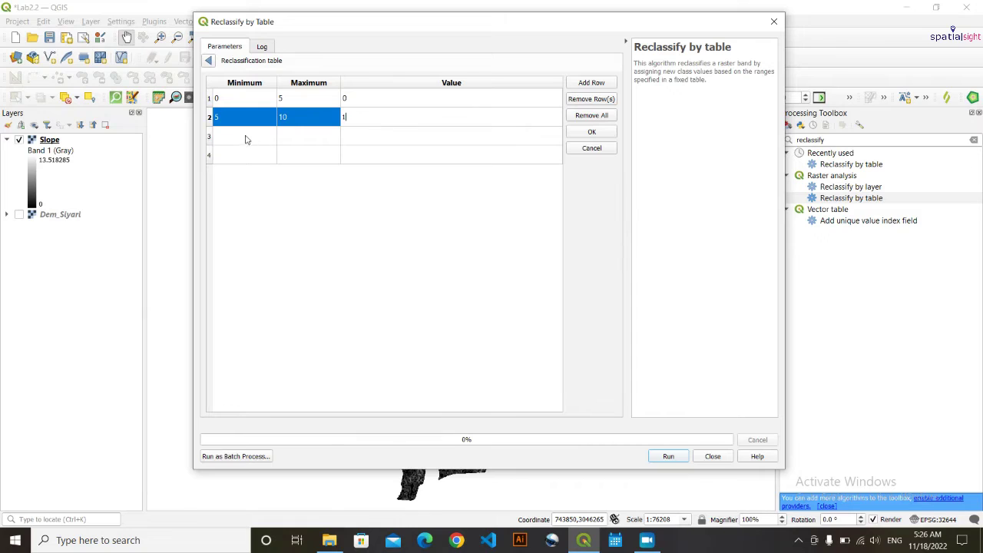
Enter classes 10–20 → 2 and 20–90 → 3, then confirm the reclassification table.
{"action": "double_click", "coordinate": [246, 135]}
{"action": "type", "text": "10"}
{"action": "double_click", "coordinate": [306, 137]}
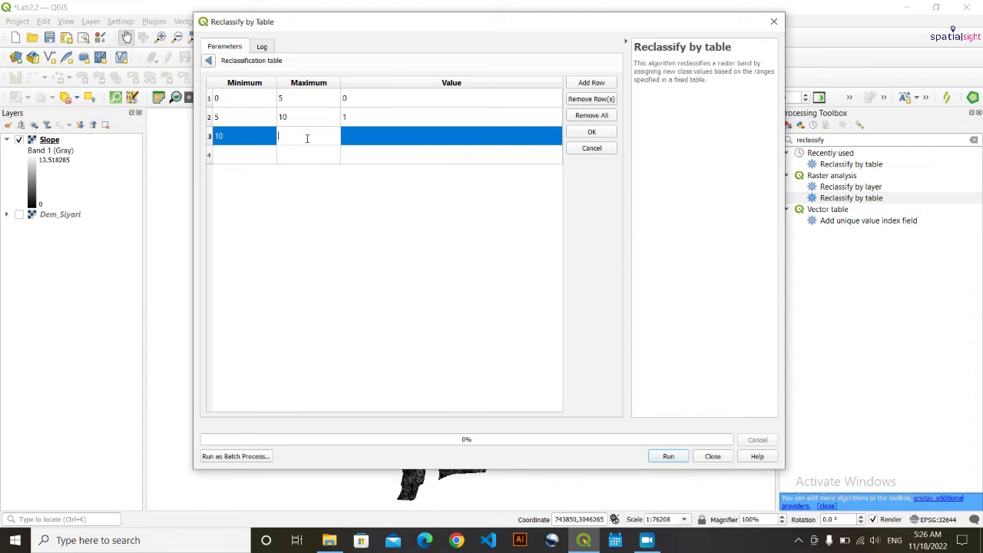
{"action": "type", "text": "20"}
{"action": "double_click", "coordinate": [372, 137]}
{"action": "type", "text": "2"}
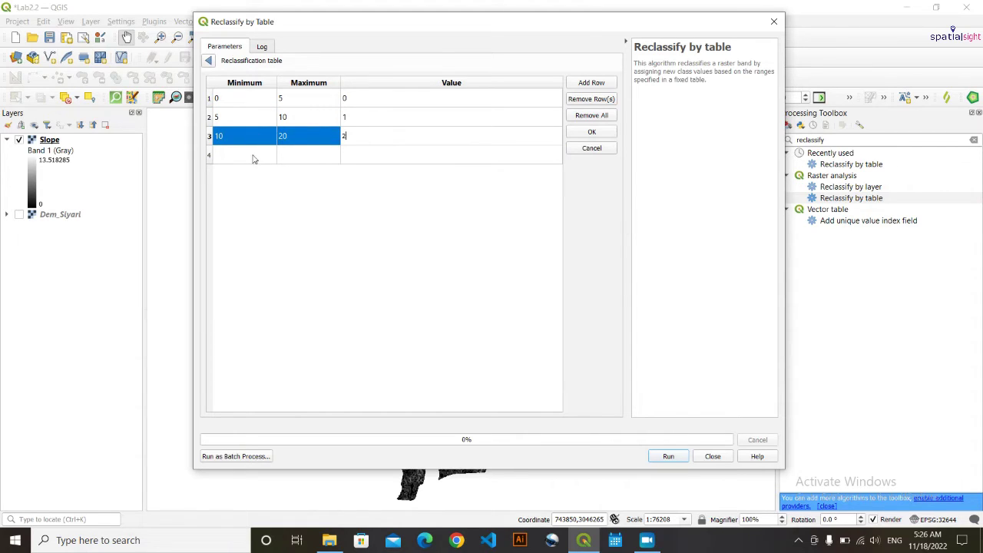
{"action": "double_click", "coordinate": [250, 159]}
{"action": "type", "text": "20"}
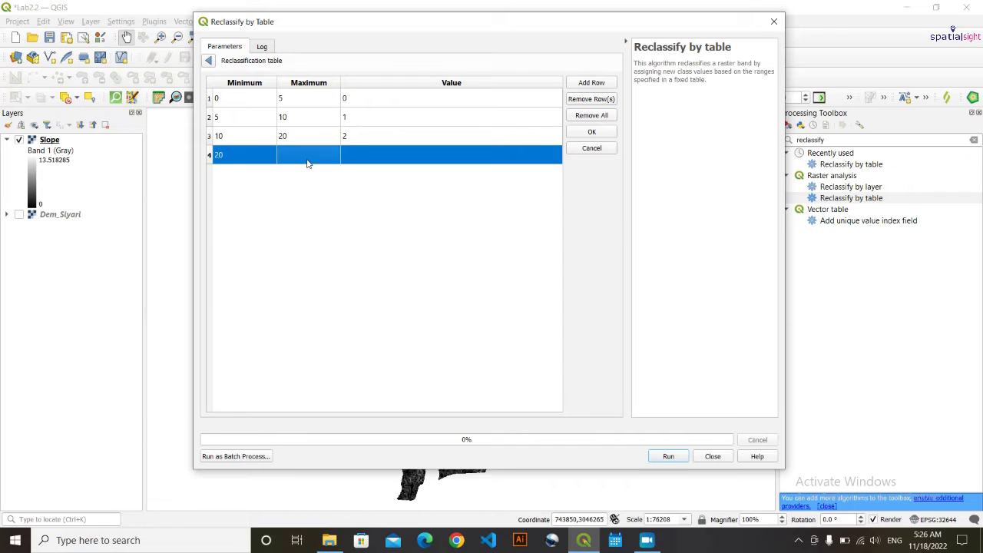
{"action": "double_click", "coordinate": [307, 159]}
{"action": "type", "text": "90"}
{"action": "double_click", "coordinate": [347, 159]}
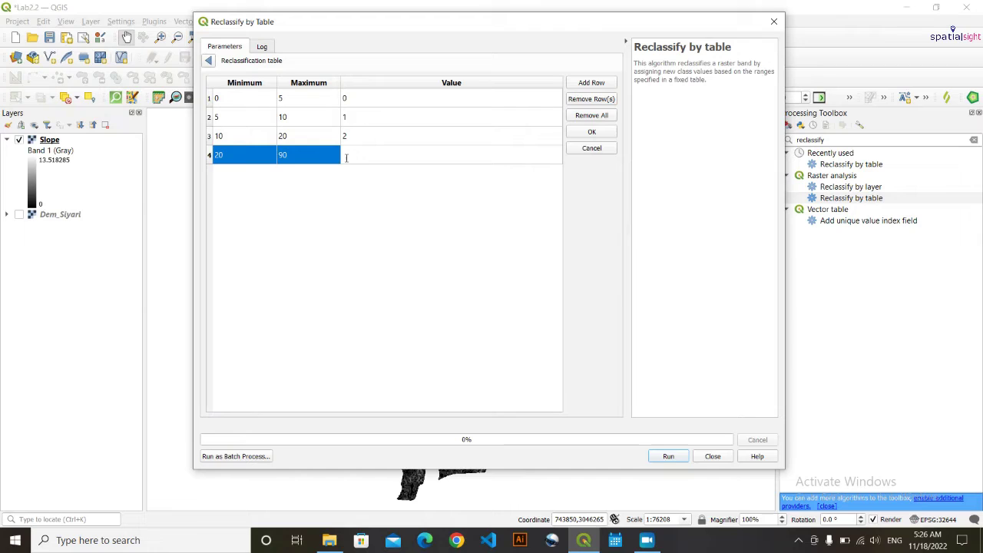
{"action": "type", "text": "3"}
{"action": "left_click", "coordinate": [387, 251]}
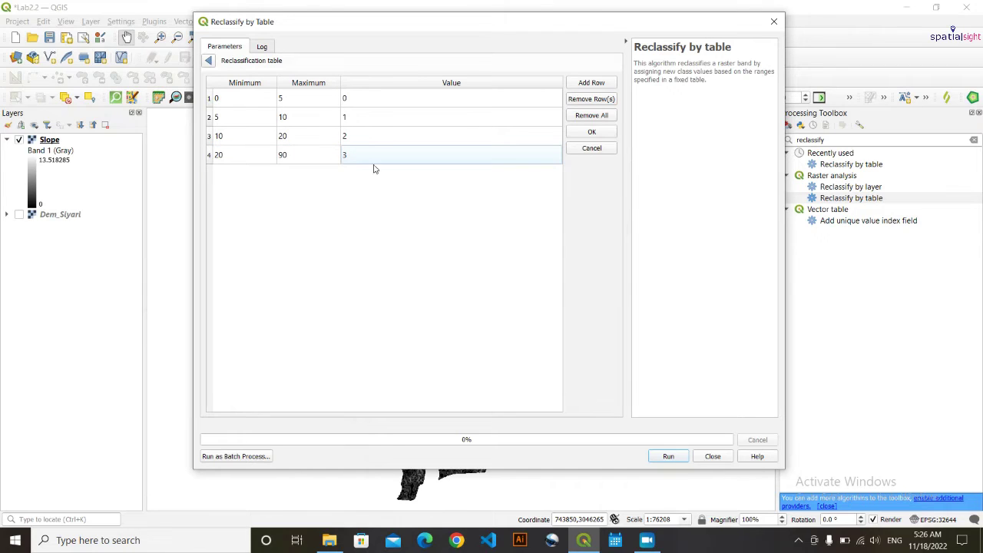
{"action": "left_click", "coordinate": [593, 132]}
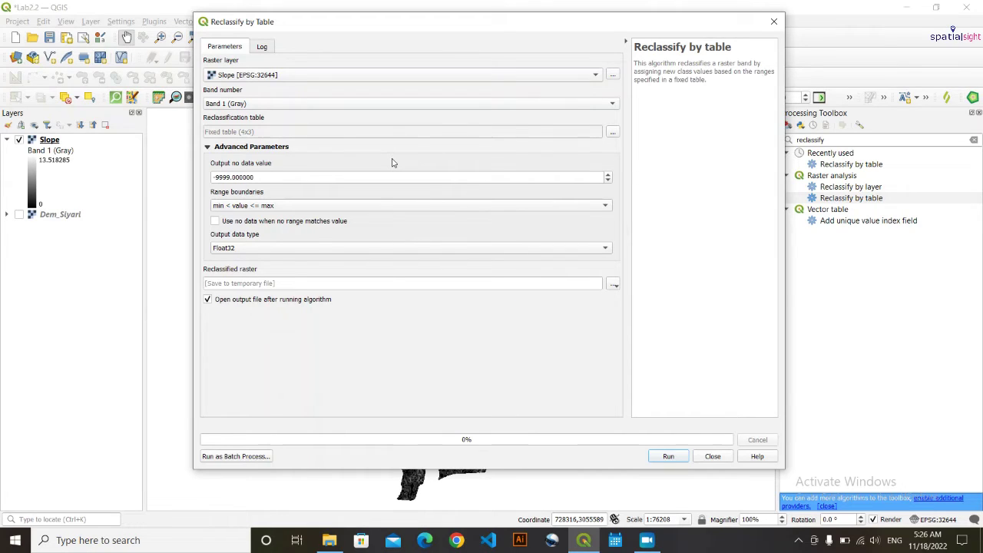
{"action": "left_click", "coordinate": [610, 207]}
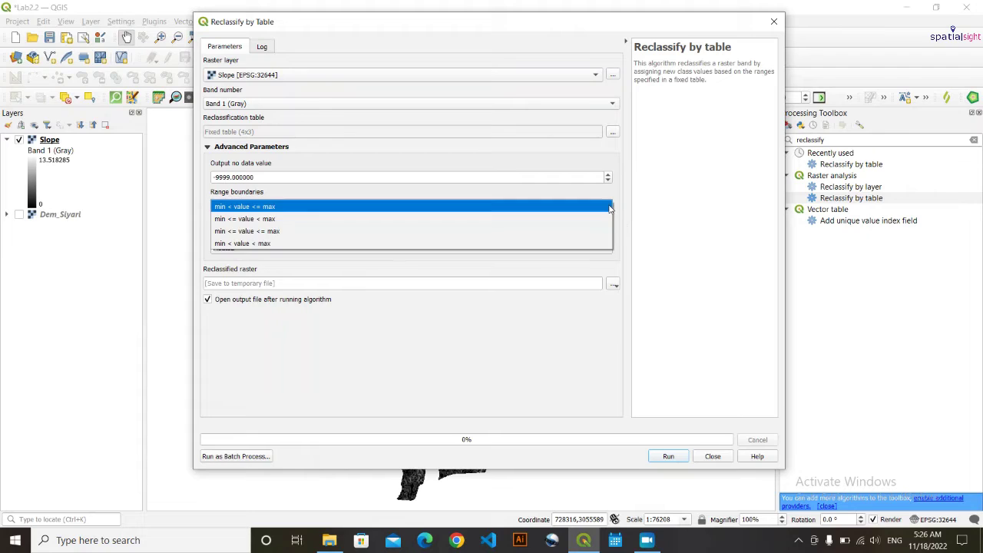
{"action": "left_click", "coordinate": [610, 208]}
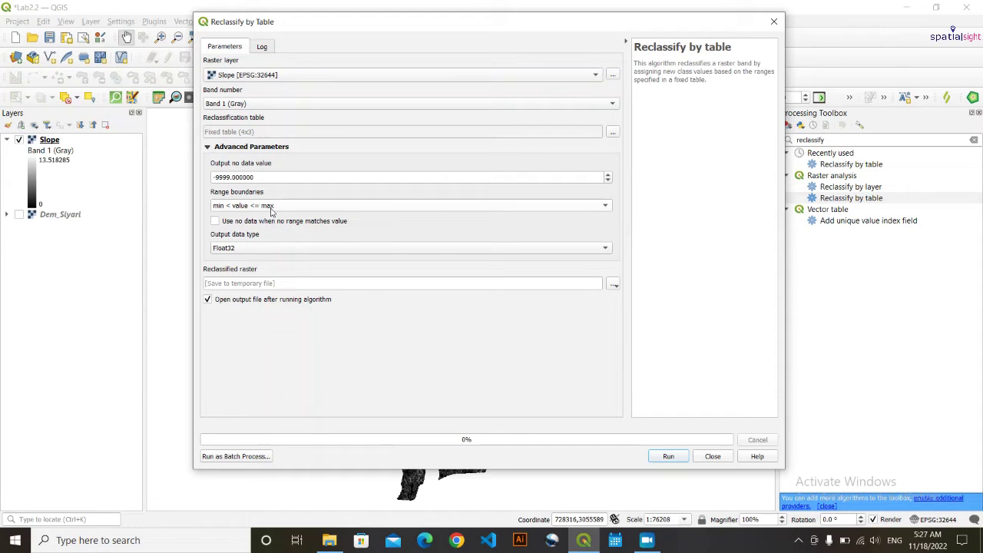
{"action": "left_click", "coordinate": [603, 206]}
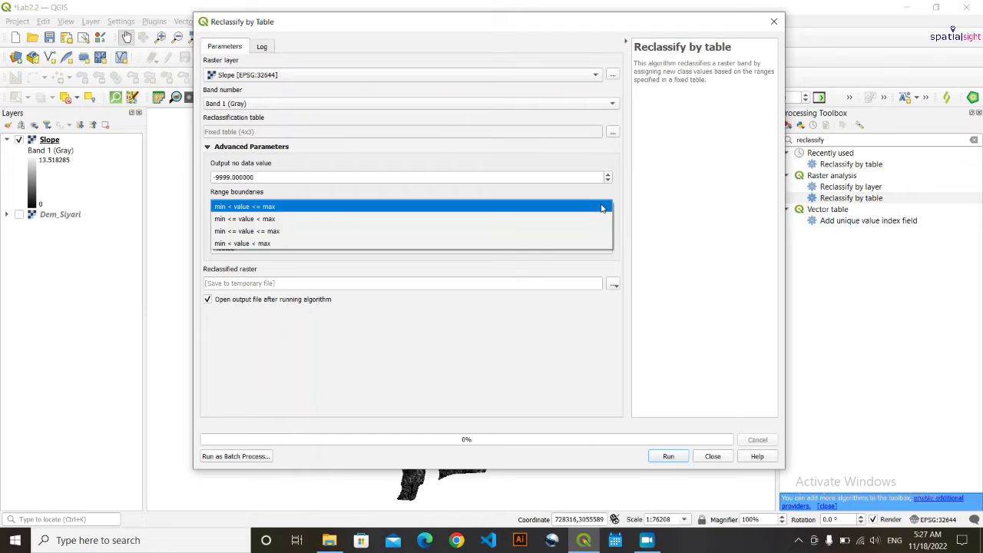
{"action": "left_click", "coordinate": [418, 208]}
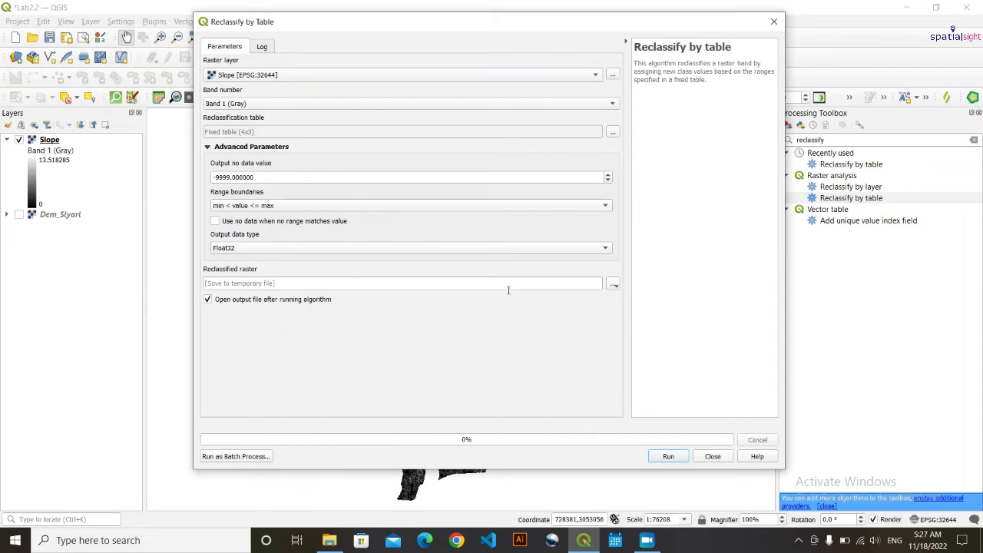
Save the reclassified output as ReclassifySlope.tif in the output folder and run the tool.
{"action": "left_click", "coordinate": [614, 285]}
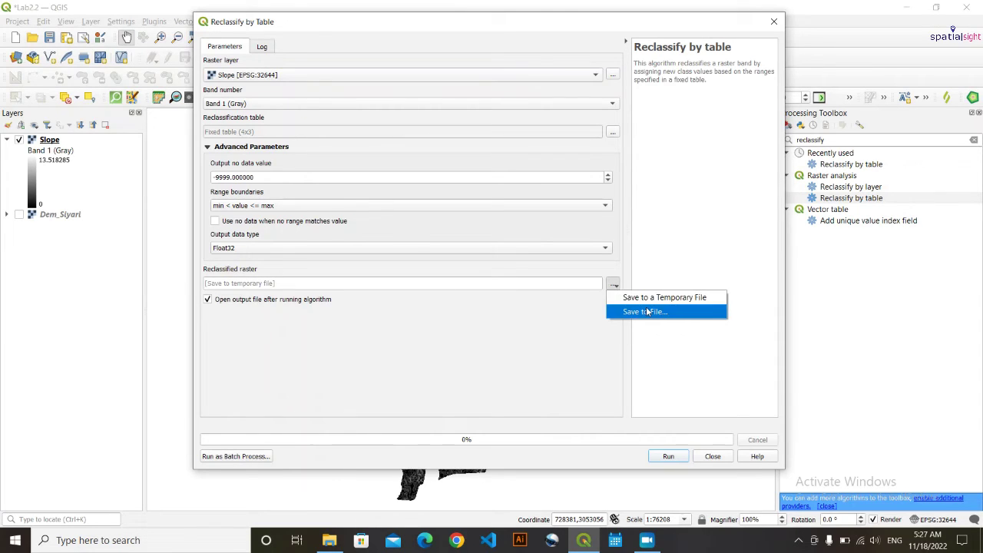
{"action": "left_click", "coordinate": [613, 284]}
{"action": "left_click", "coordinate": [611, 286]}
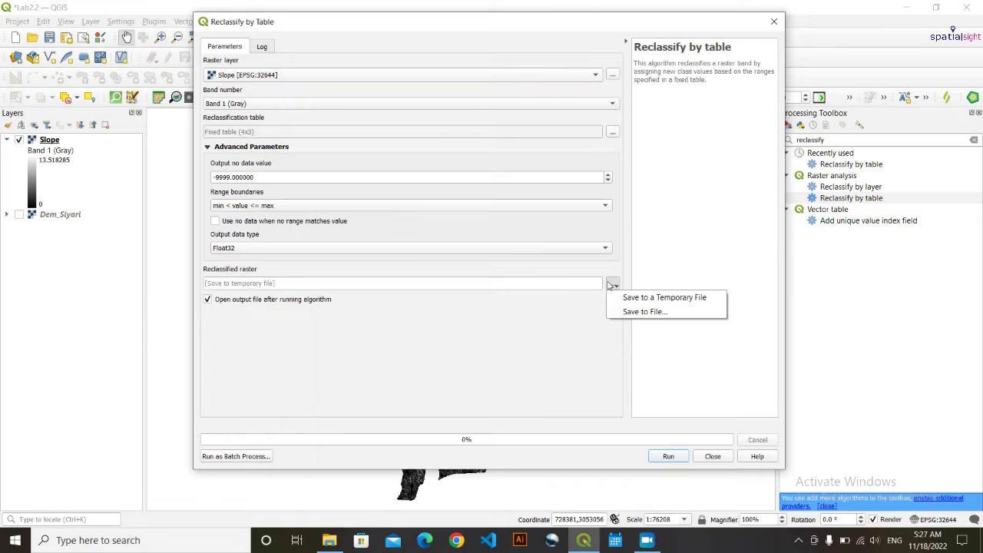
{"action": "left_click", "coordinate": [637, 311]}
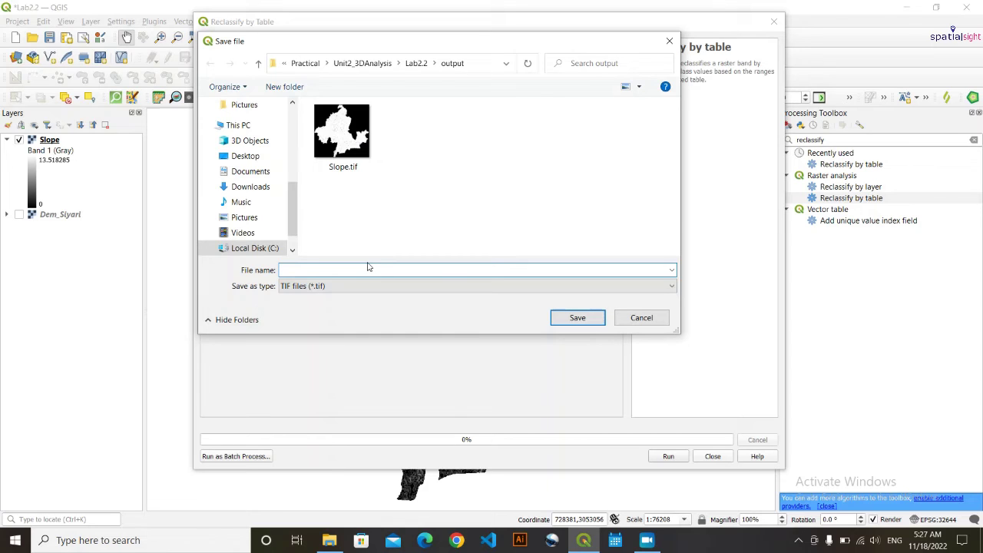
{"action": "type", "text": "ReclassifySlope"}
{"action": "left_click", "coordinate": [586, 318]}
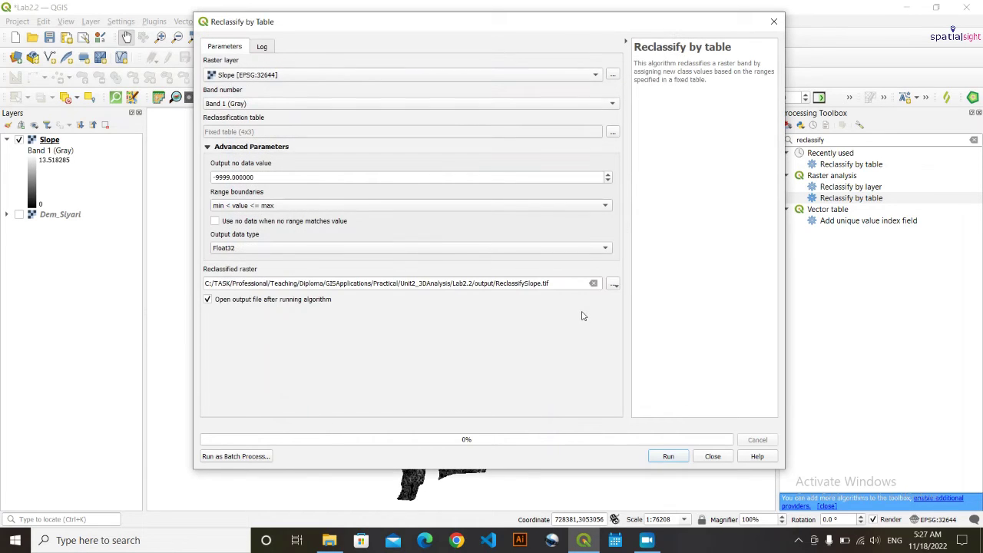
{"action": "left_click", "coordinate": [681, 458]}
Close the Reclassify tool, expand the ReclassifySlope legend, then hide and collapse Slope.
{"action": "left_click", "coordinate": [717, 457]}
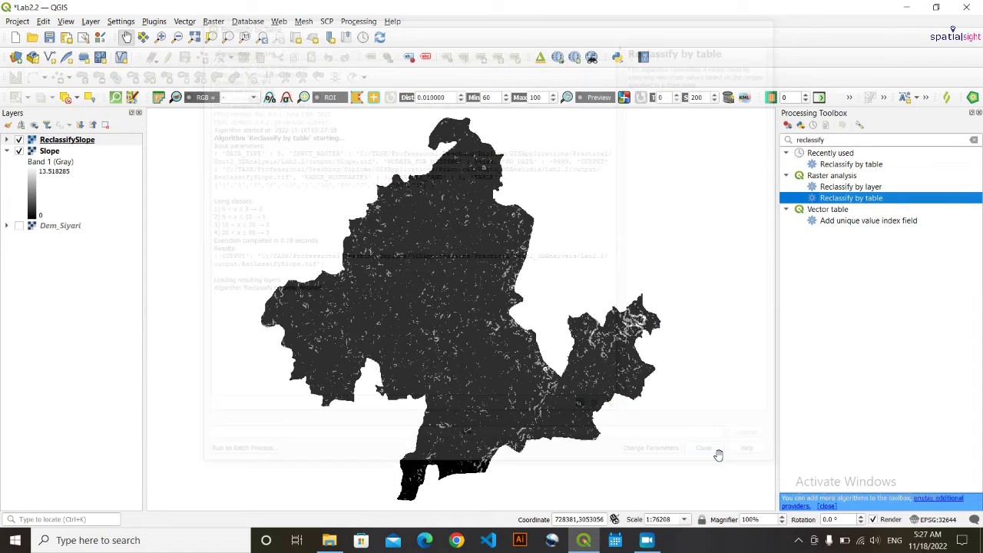
{"action": "left_click", "coordinate": [6, 141]}
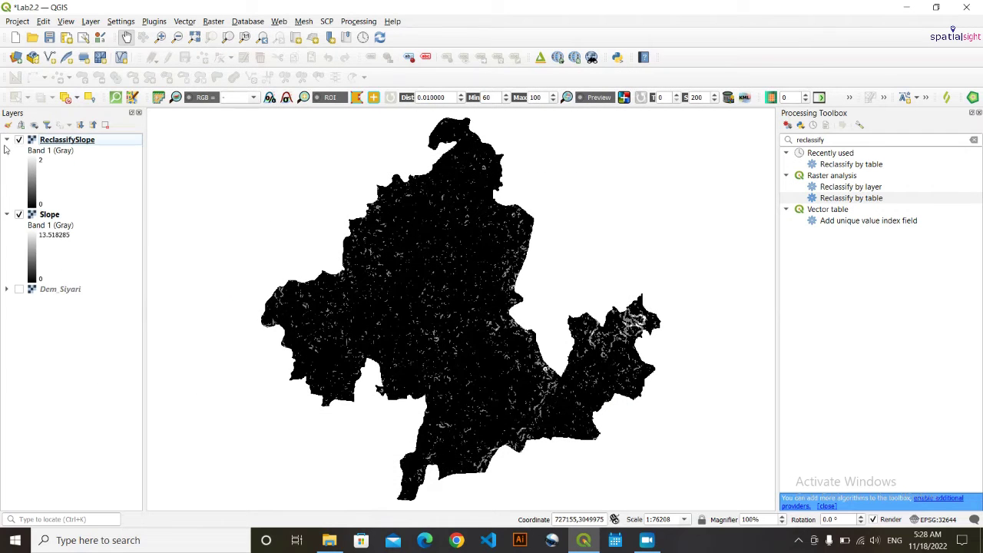
{"action": "left_click", "coordinate": [19, 215]}
{"action": "left_click", "coordinate": [7, 216]}
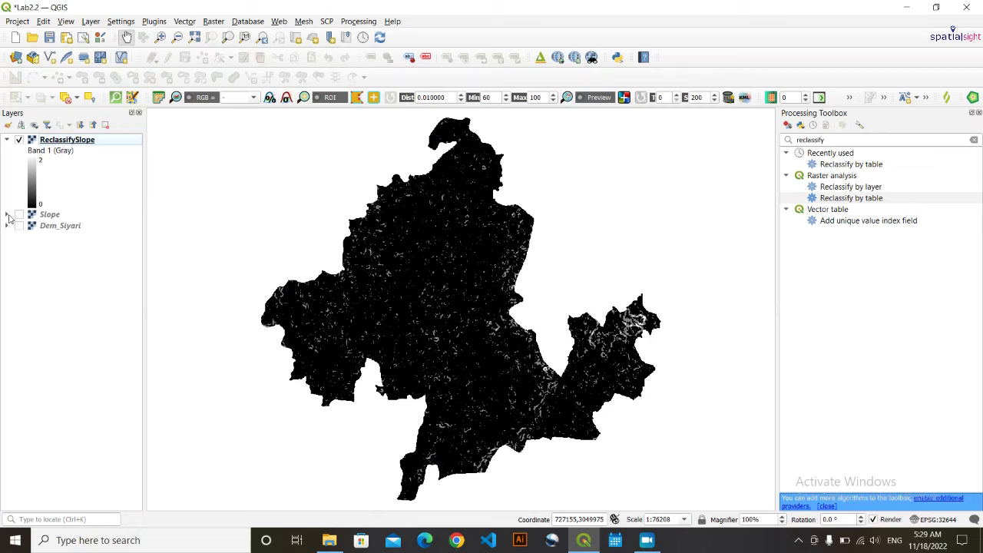
Render ReclassifySlope as Paletted/Unique values, classifying values 0, 1 and 2 as green, red and blue.
{"action": "double_click", "coordinate": [69, 142]}
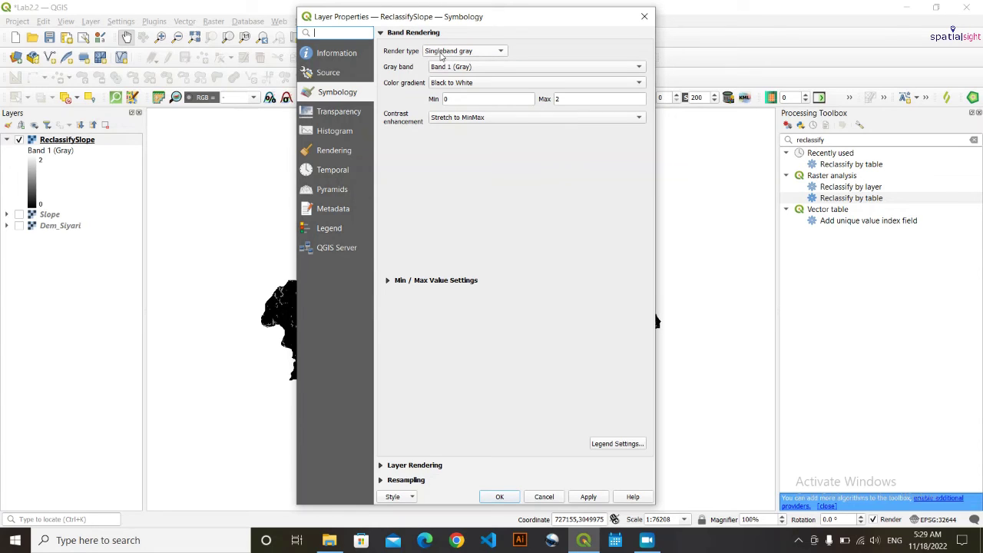
{"action": "left_click", "coordinate": [497, 56]}
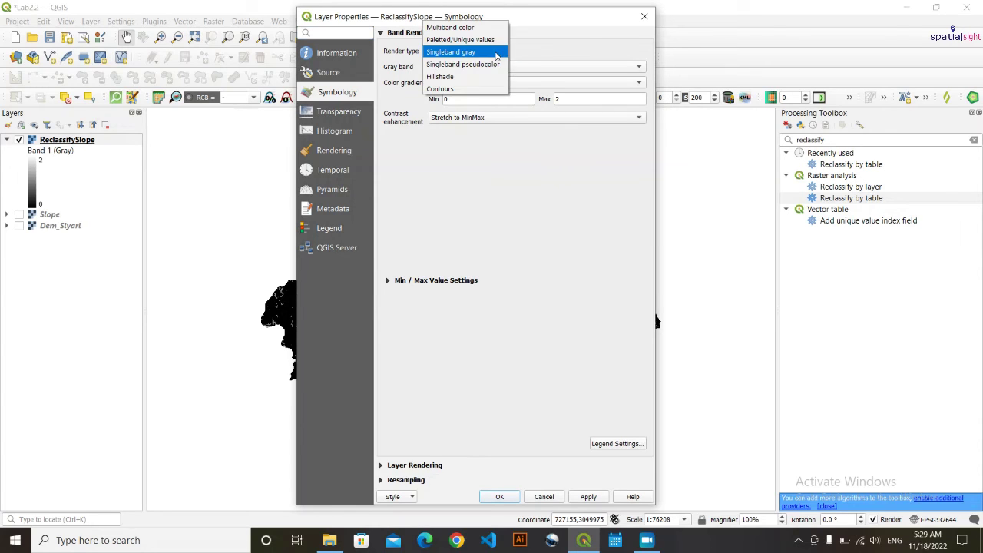
{"action": "left_click", "coordinate": [480, 42]}
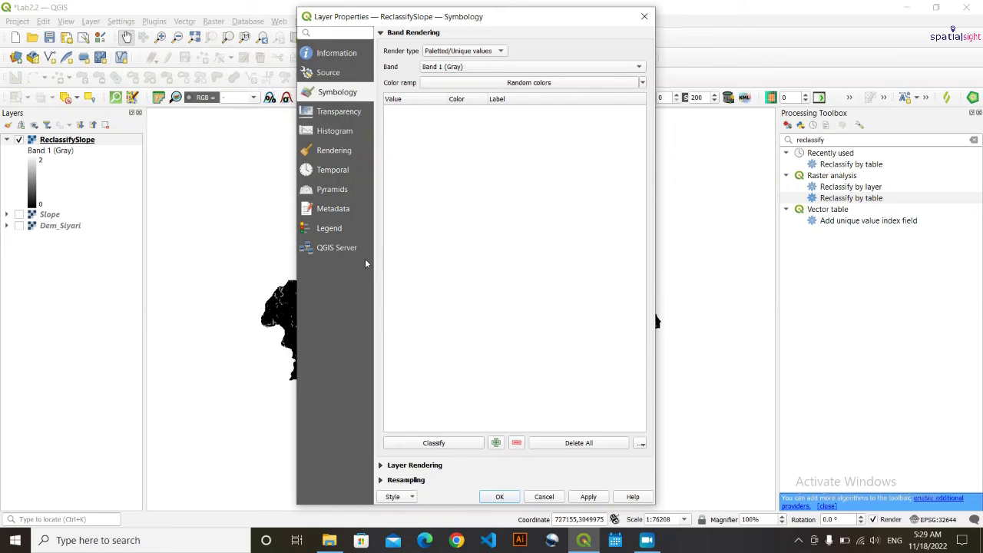
{"action": "left_click", "coordinate": [434, 443]}
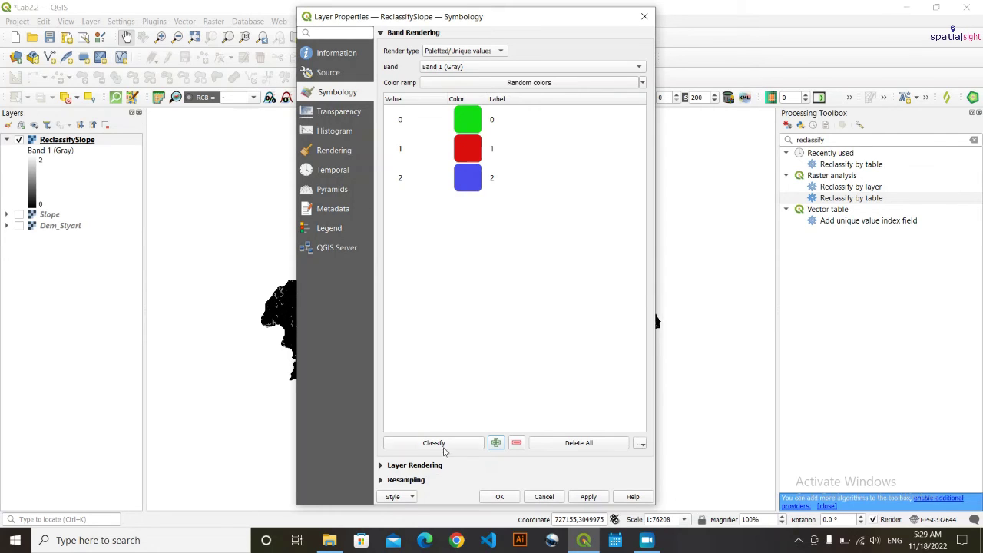
{"action": "left_click", "coordinate": [588, 497]}
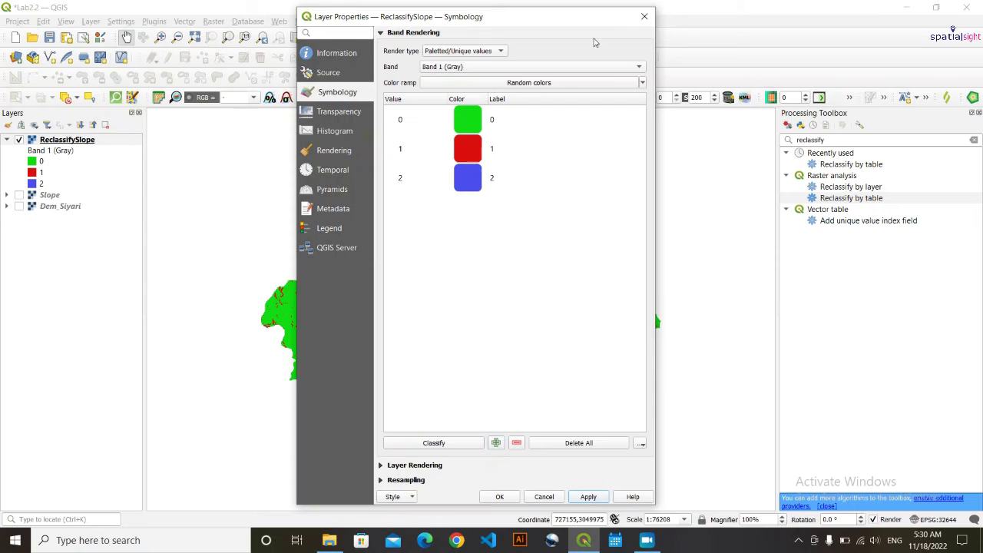
{"action": "left_click_drag", "start_coordinate": [575, 18], "coordinate": [184, 480]}
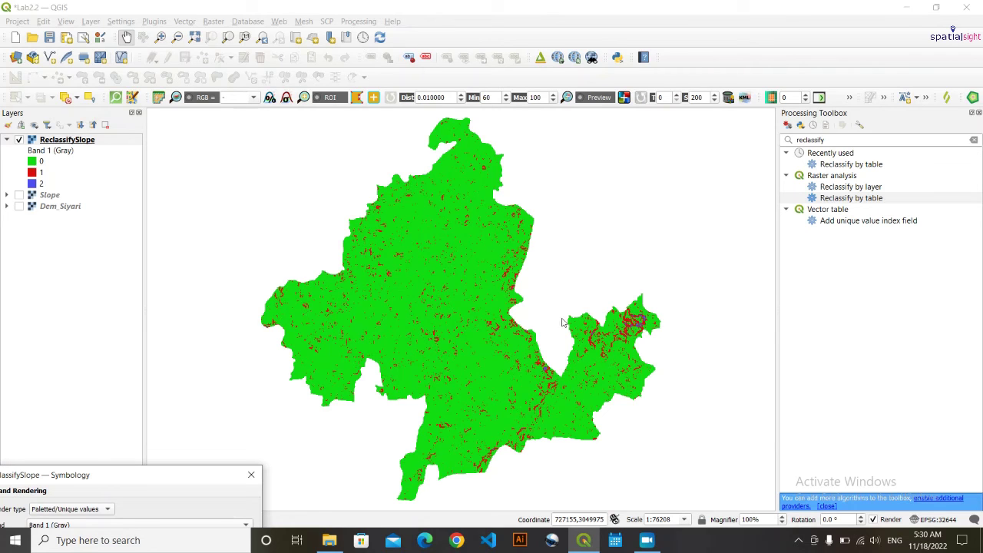
{"action": "left_click_drag", "start_coordinate": [158, 482], "coordinate": [455, 23]}
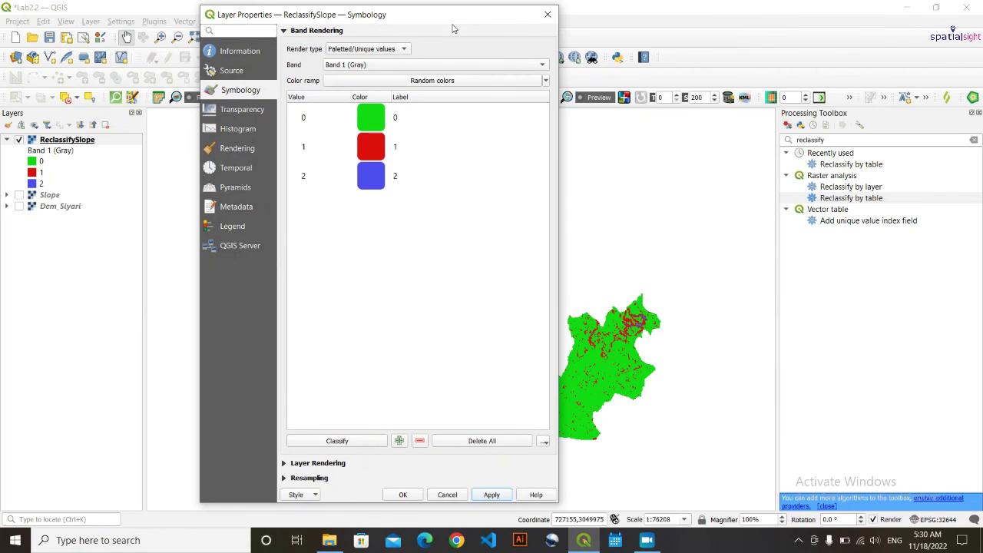
{"action": "left_click", "coordinate": [398, 441]}
{"action": "left_click", "coordinate": [402, 284]}
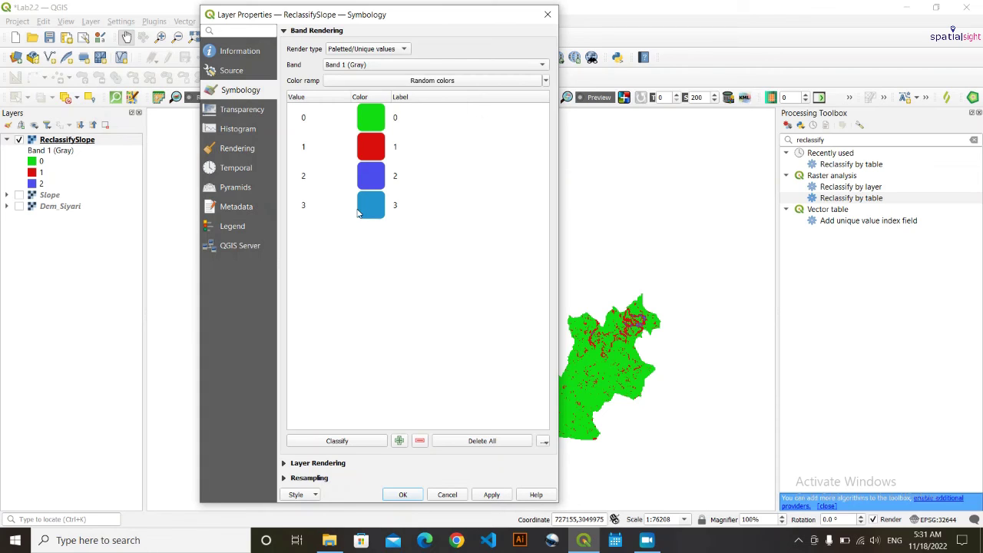
{"action": "left_click", "coordinate": [495, 495]}
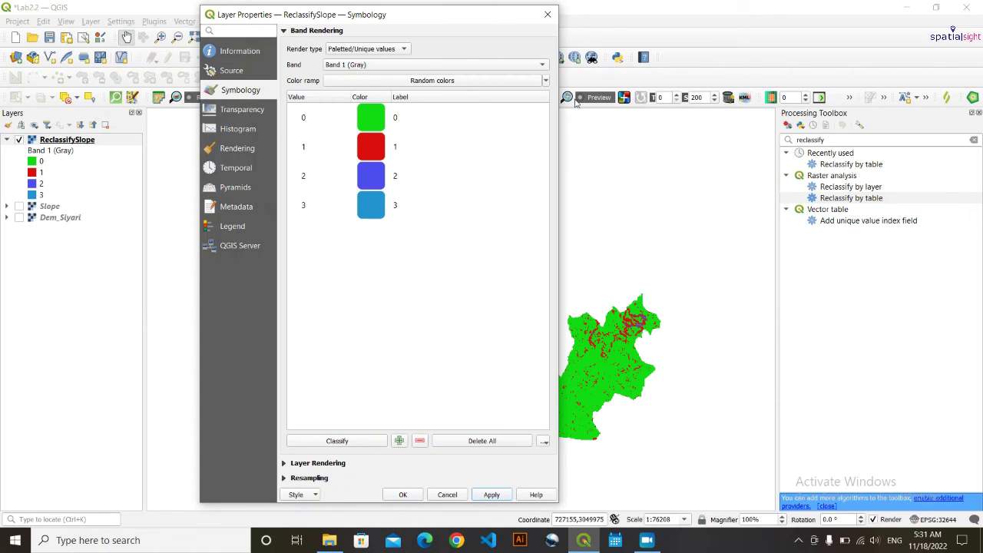
{"action": "left_click_drag", "start_coordinate": [481, 14], "coordinate": [291, 477]}
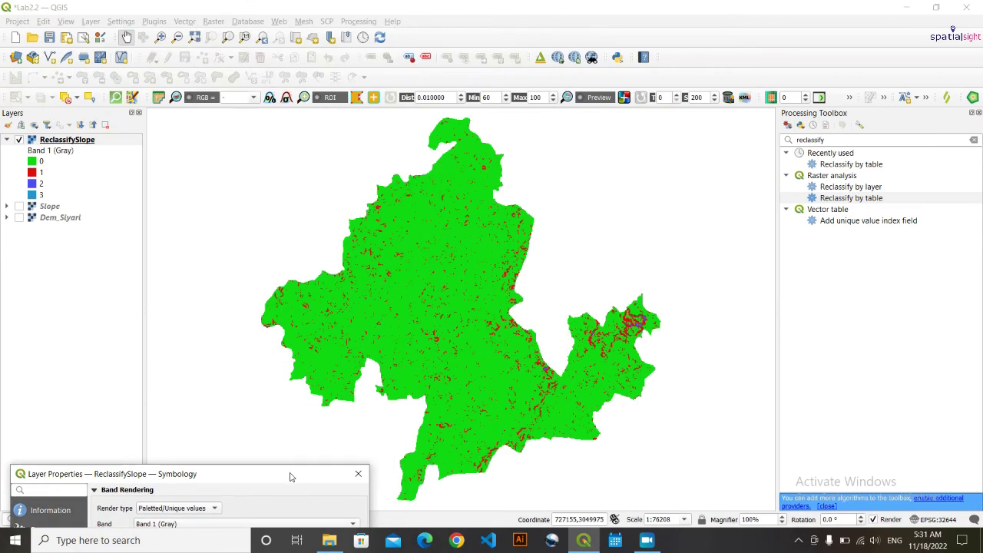
{"action": "left_click", "coordinate": [7, 211]}
{"action": "left_click_drag", "start_coordinate": [248, 477], "coordinate": [377, 108]}
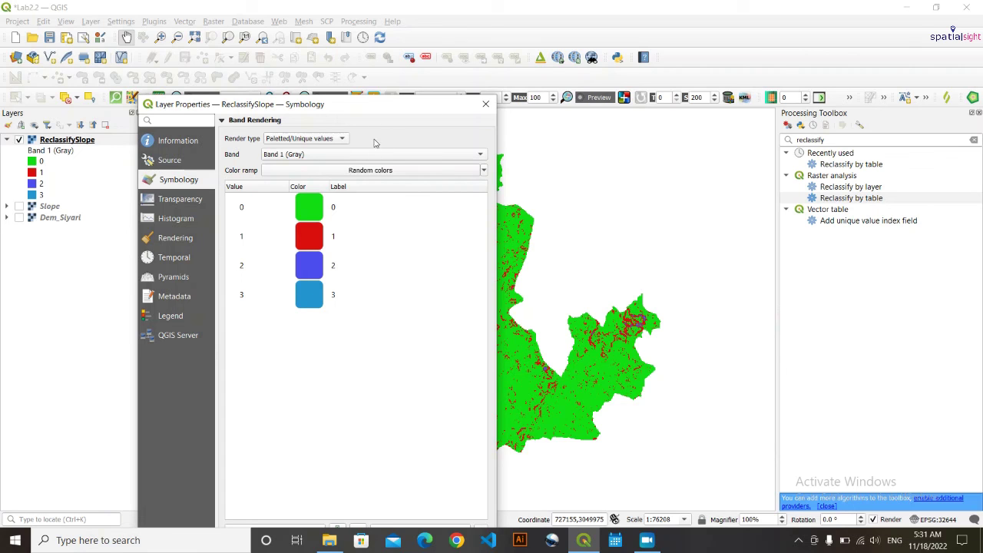
{"action": "left_click_drag", "start_coordinate": [371, 109], "coordinate": [361, 27]}
{"action": "left_click", "coordinate": [295, 210]}
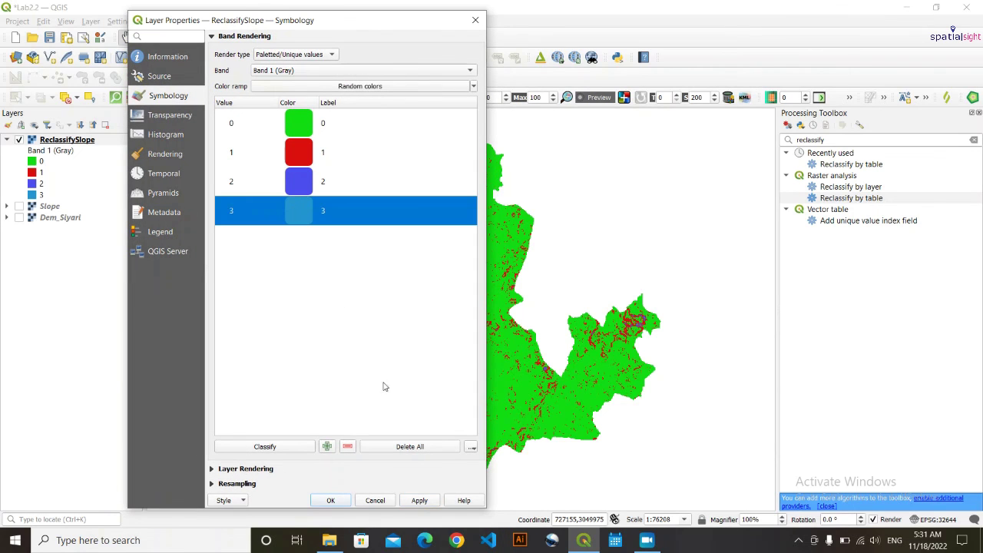
{"action": "left_click", "coordinate": [348, 446]}
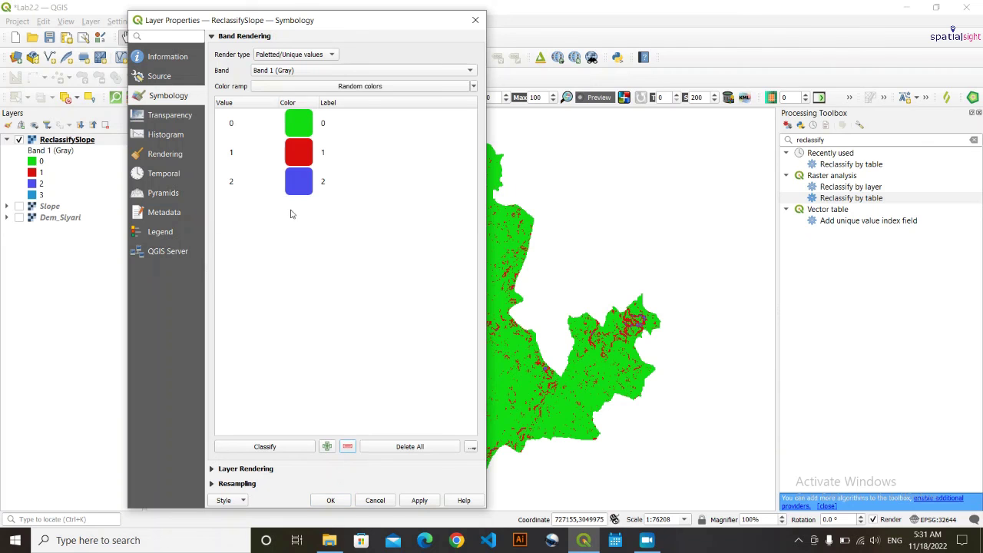
{"action": "left_click", "coordinate": [419, 500]}
{"action": "left_click", "coordinate": [338, 500]}
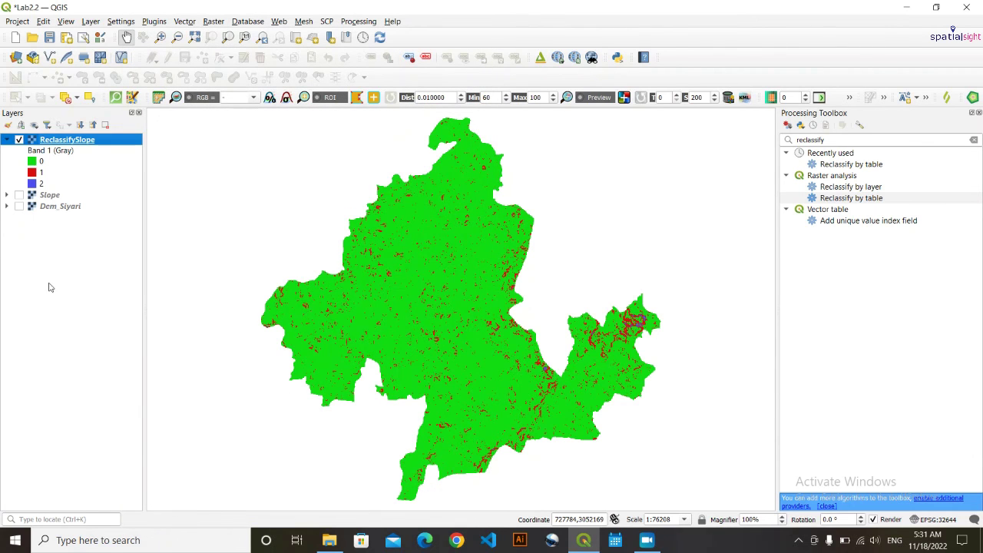
Label the ReclassifySlope classes 0, 1 and 2 as 0-5, 5-10 and 10-20.
{"action": "double_click", "coordinate": [54, 159]}
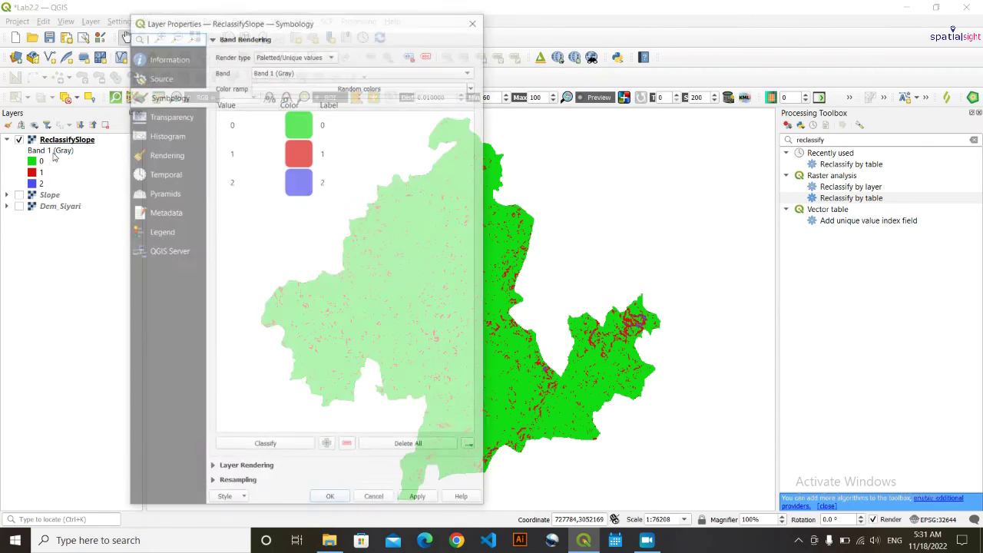
{"action": "double_click", "coordinate": [329, 122]}
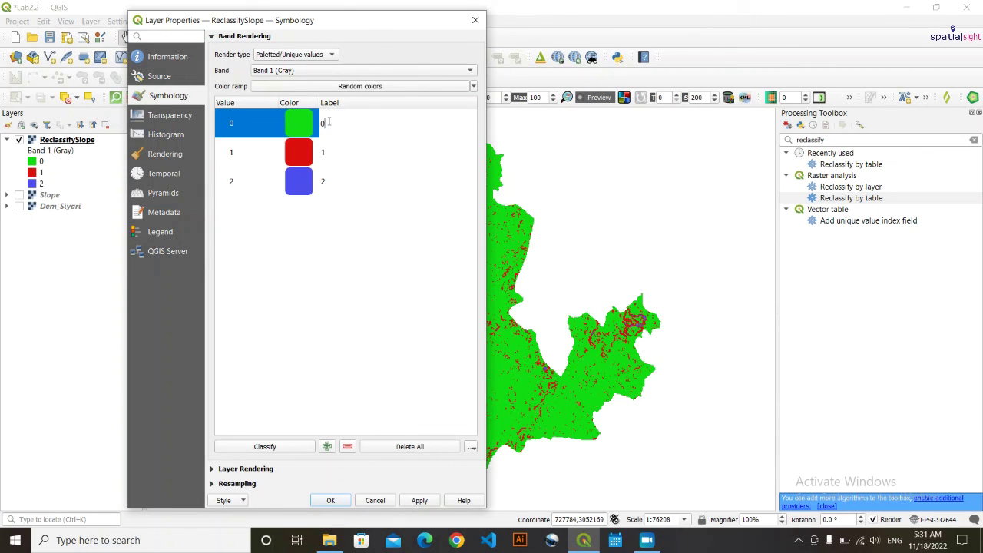
{"action": "type", "text": "0-5"}
{"action": "double_click", "coordinate": [327, 151]}
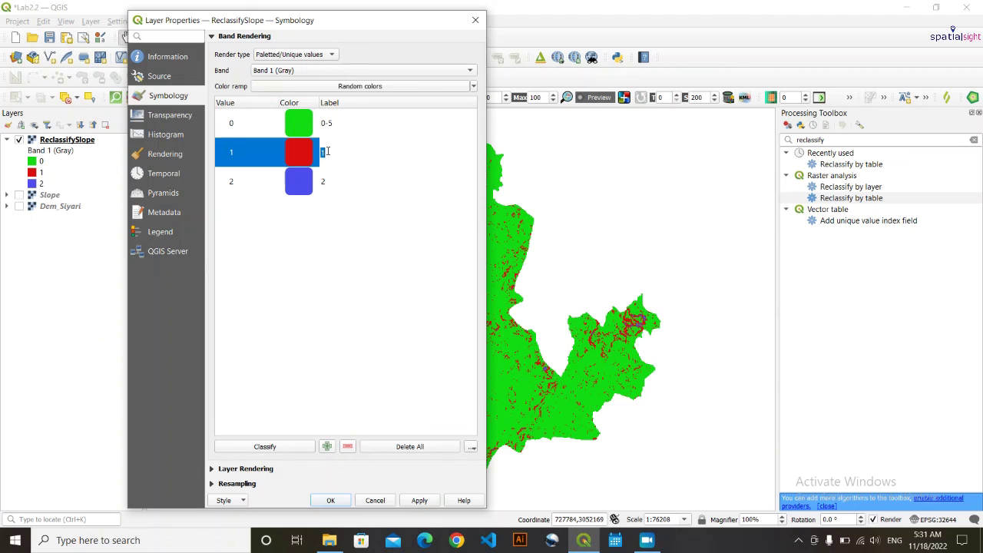
{"action": "type", "text": "5-10"}
{"action": "double_click", "coordinate": [324, 182]}
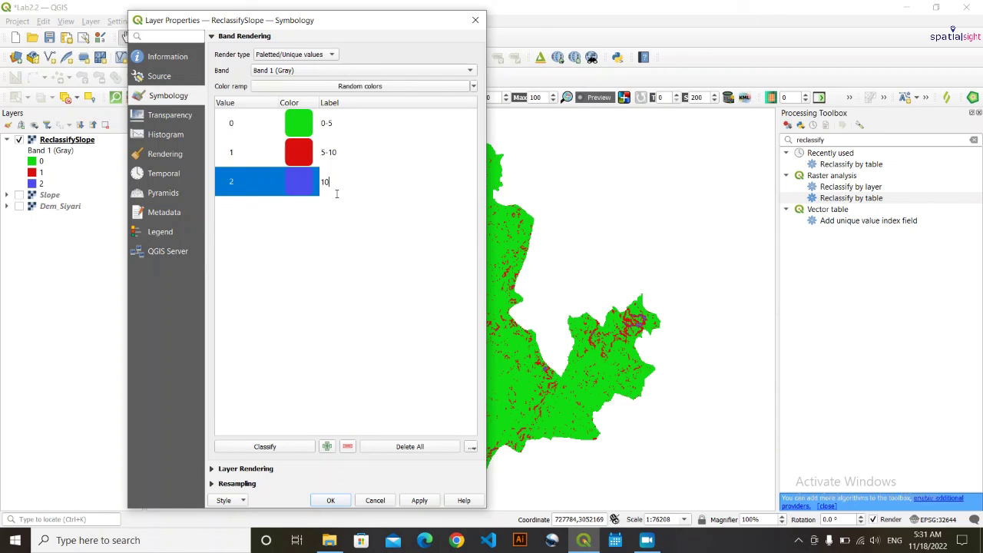
{"action": "type", "text": "10-20"}
{"action": "left_click", "coordinate": [350, 281]}
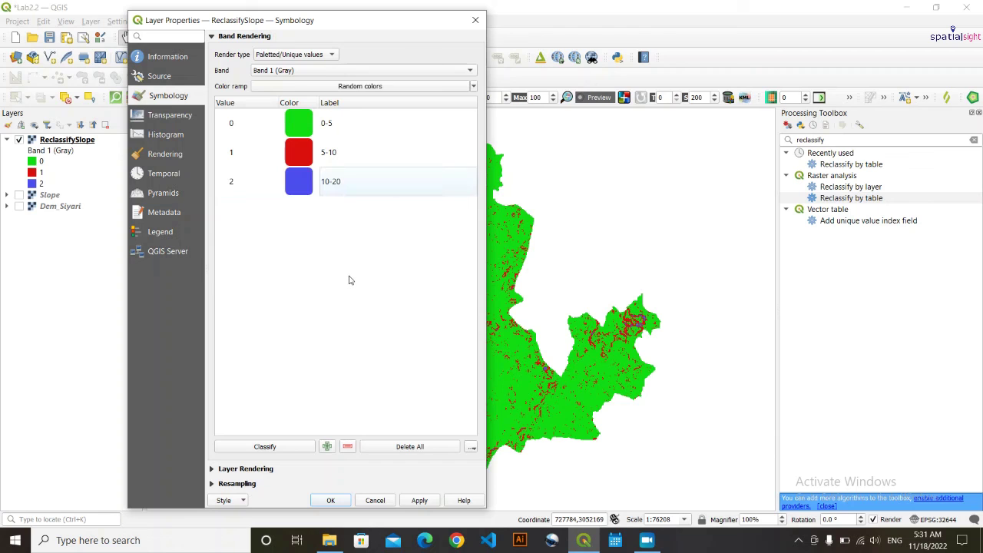
Apply the new labels to the legend, close the layer properties and save the Lab2.2 project.
{"action": "left_click", "coordinate": [422, 500]}
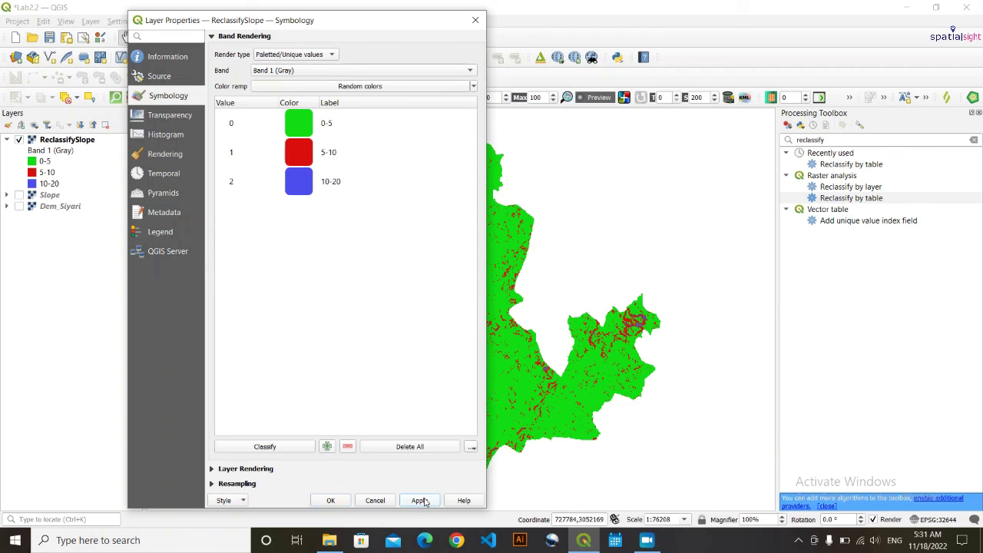
{"action": "left_click", "coordinate": [331, 500]}
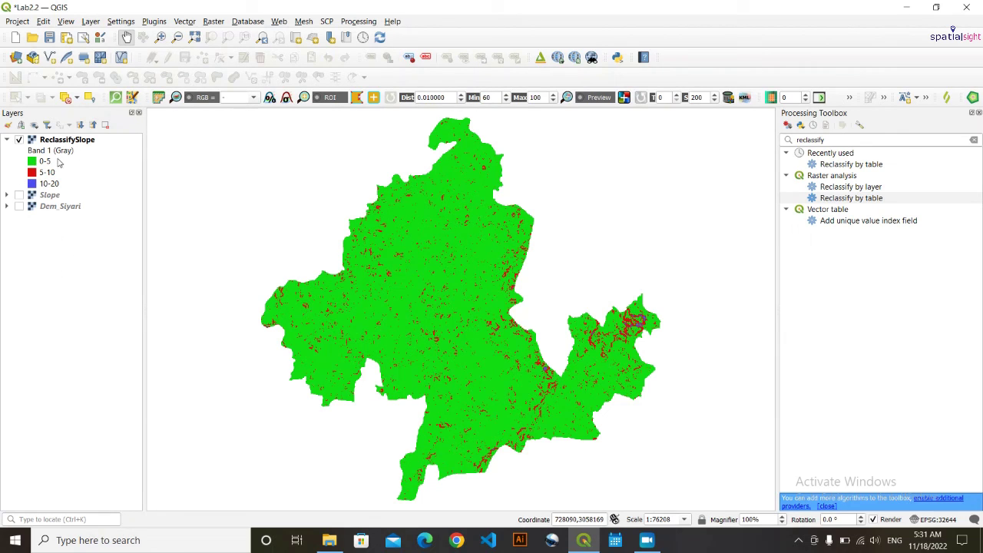
{"action": "left_click", "coordinate": [49, 36]}
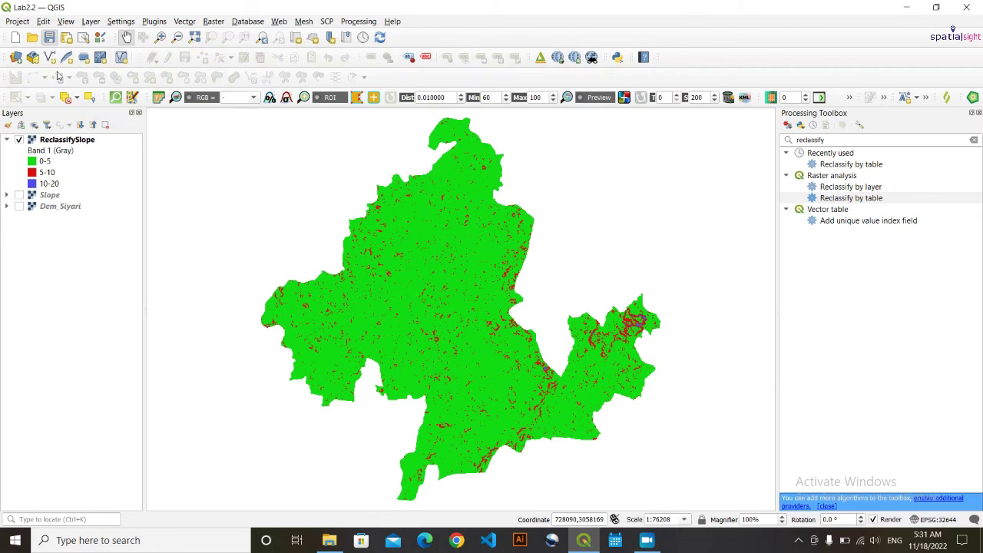